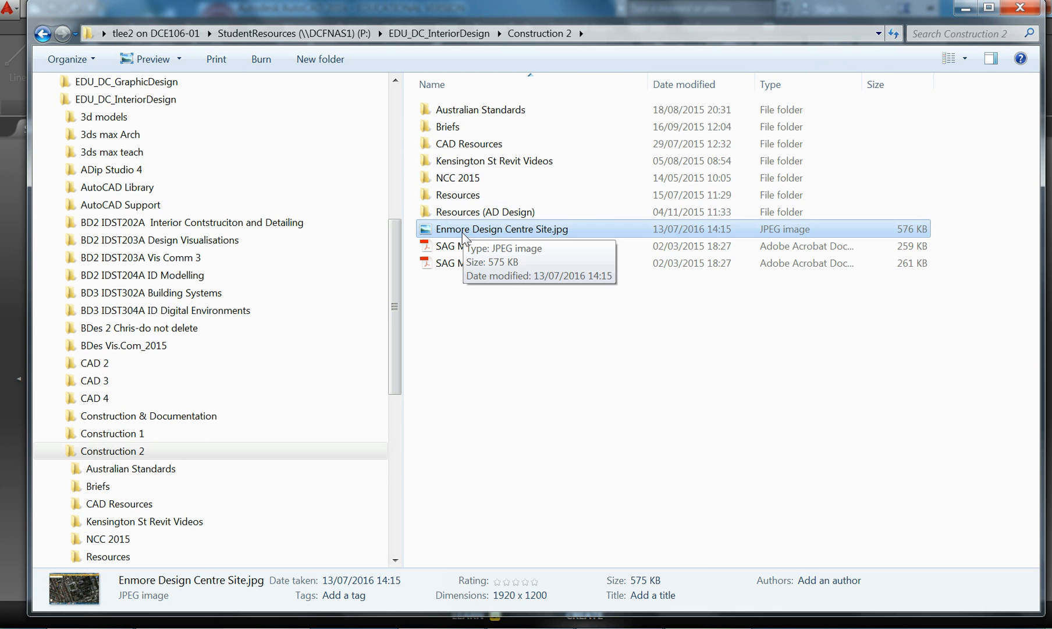
Open Enmore Design Centre Site.jpg in Windows Photo Viewer and maximize it to view the aerial site image
right_click(463, 229)
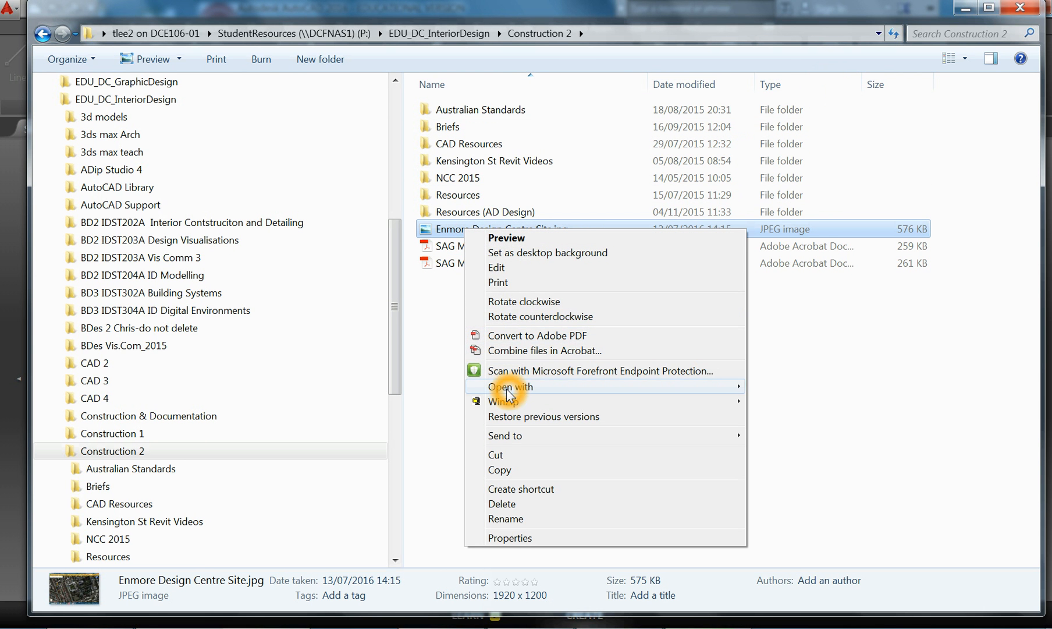
mouse_move(504, 387)
left_click(815, 486)
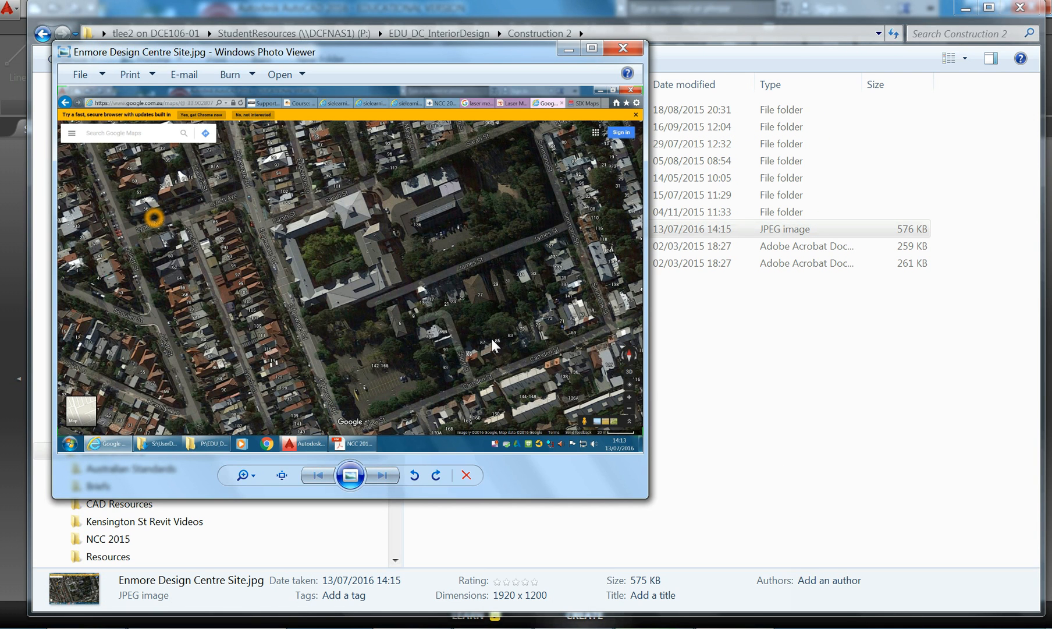
left_click(592, 48)
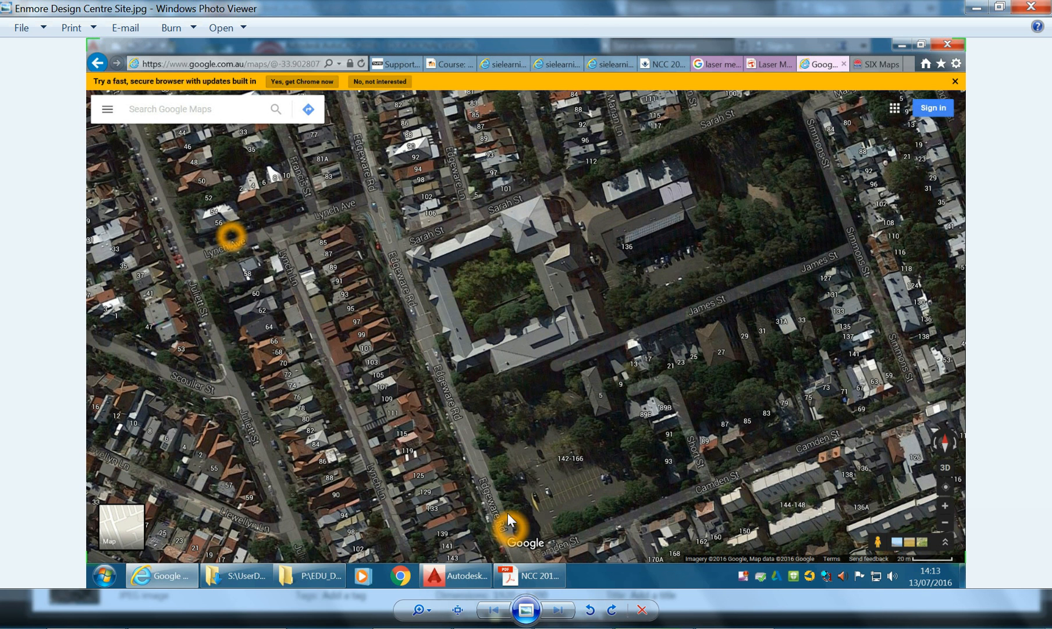
Switch to AutoCAD and start a new drawing from the metric acadiso.dwt template
key("alt+Tab")
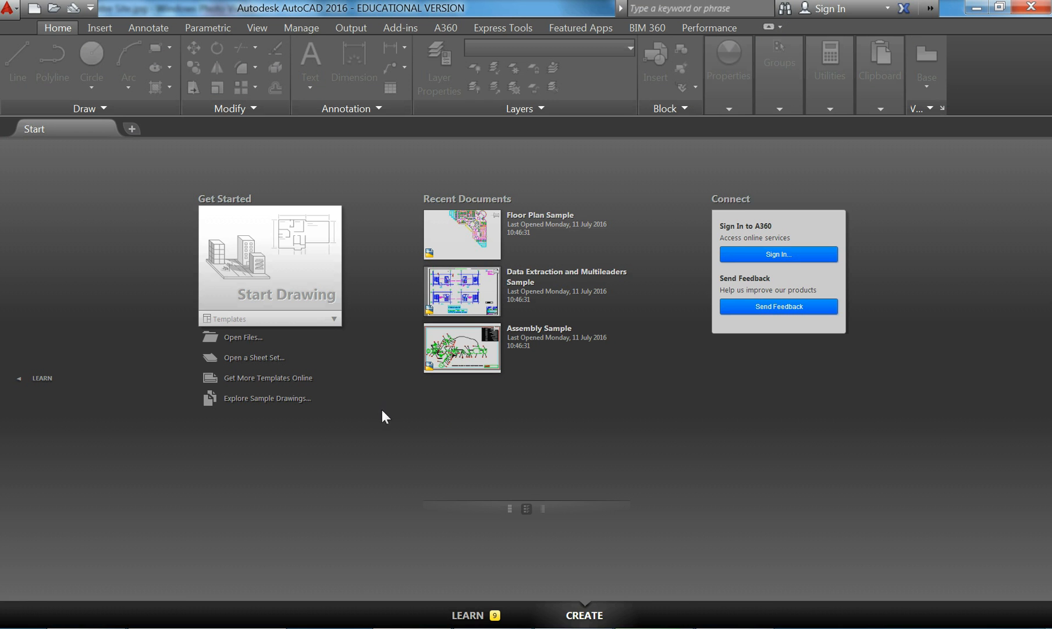
left_click(254, 255)
left_click(333, 323)
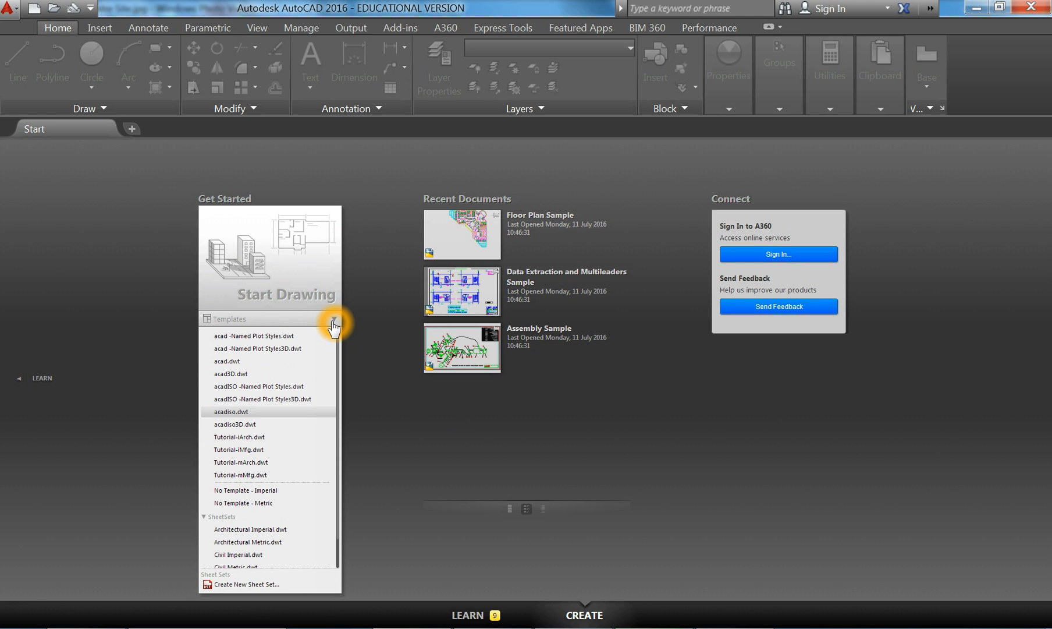
left_click(225, 413)
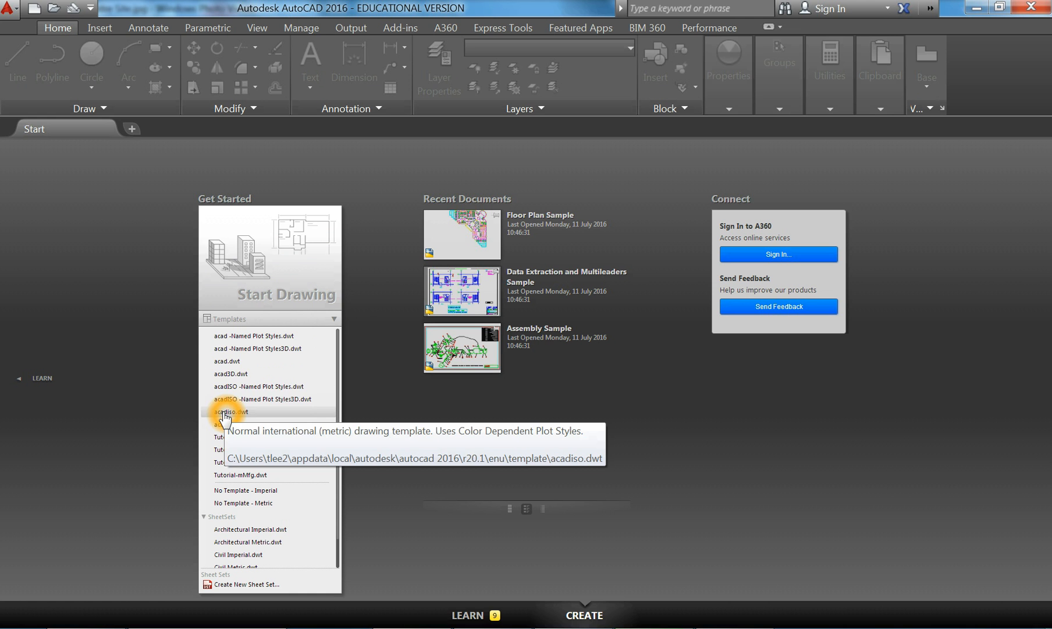
left_click(227, 361)
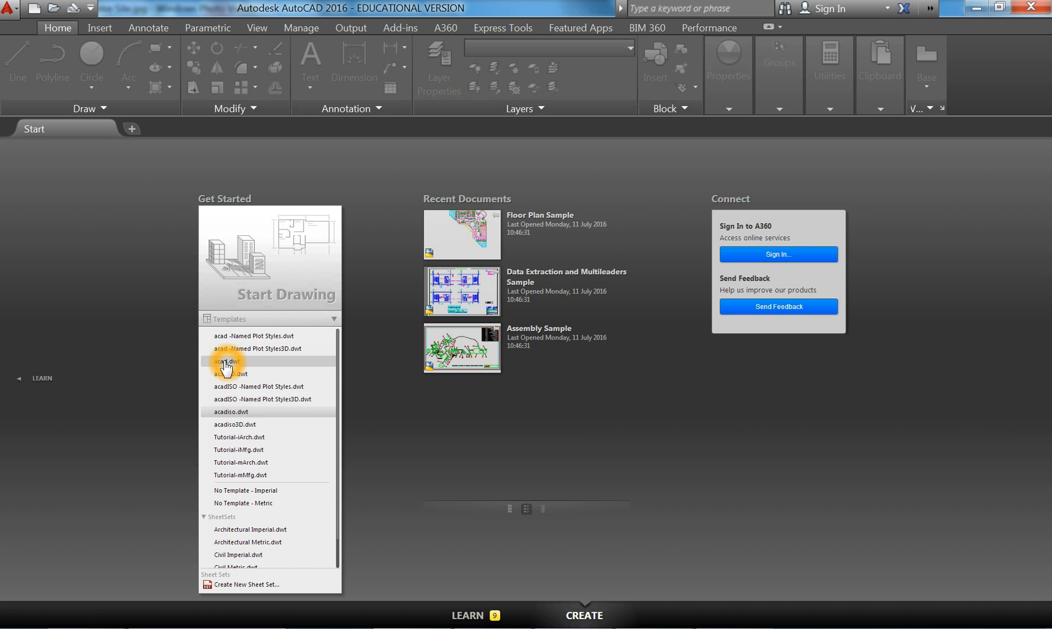
left_click(228, 414)
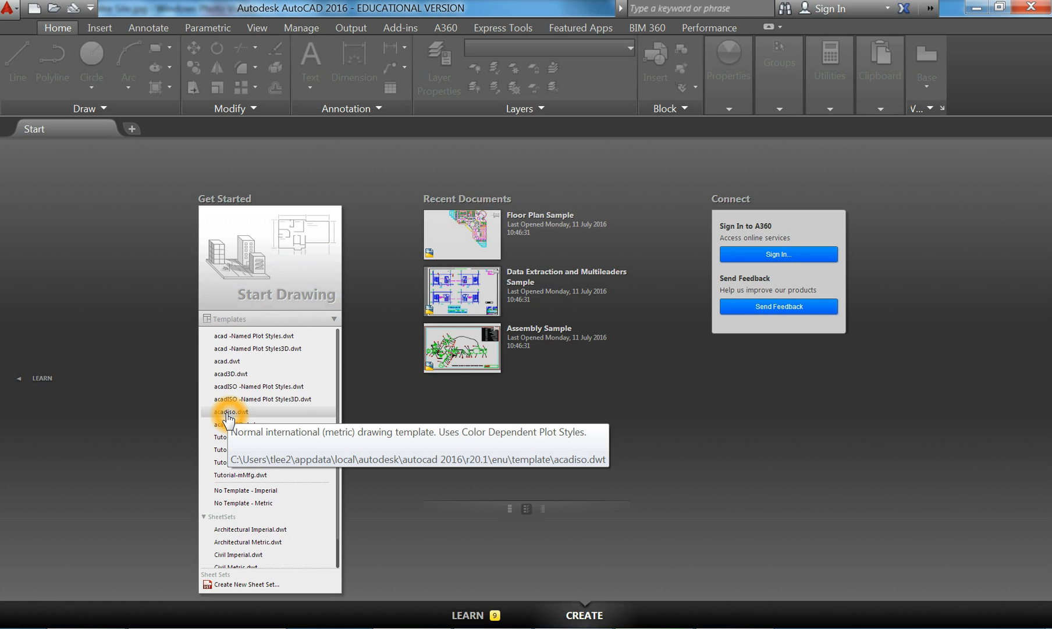
left_click(227, 361)
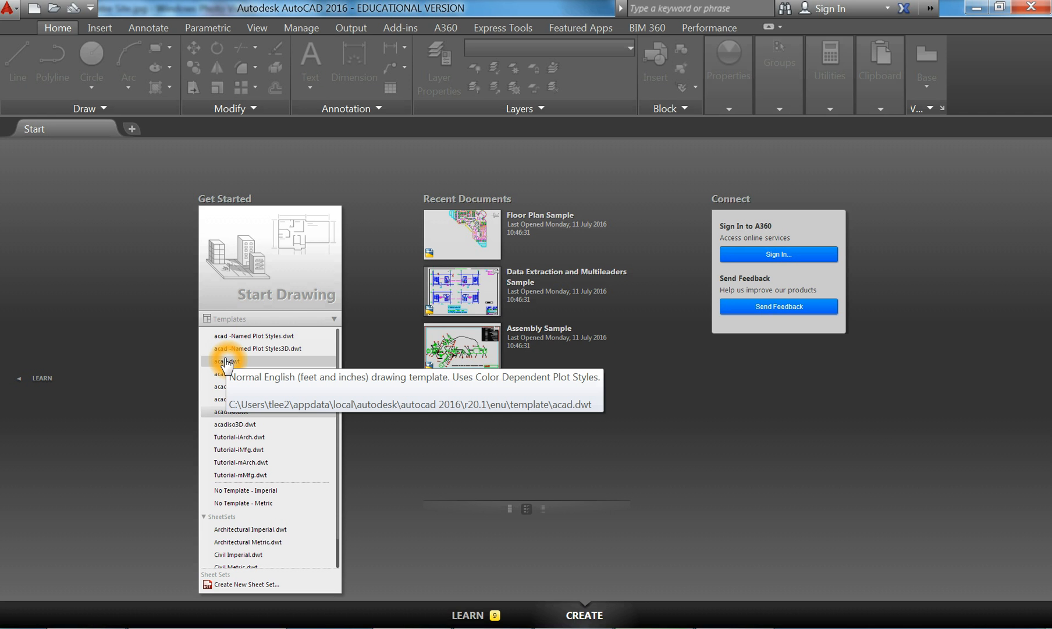
left_click(233, 412)
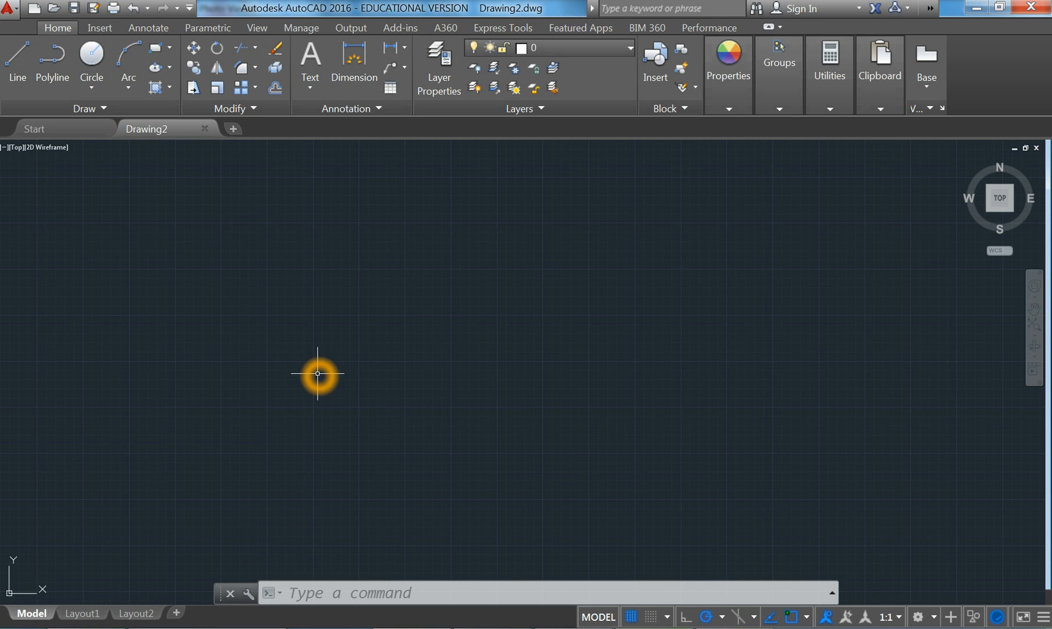
Open the Layer Properties Manager, enlarged over the drawing area, and create a new layer named Image
left_click(437, 68)
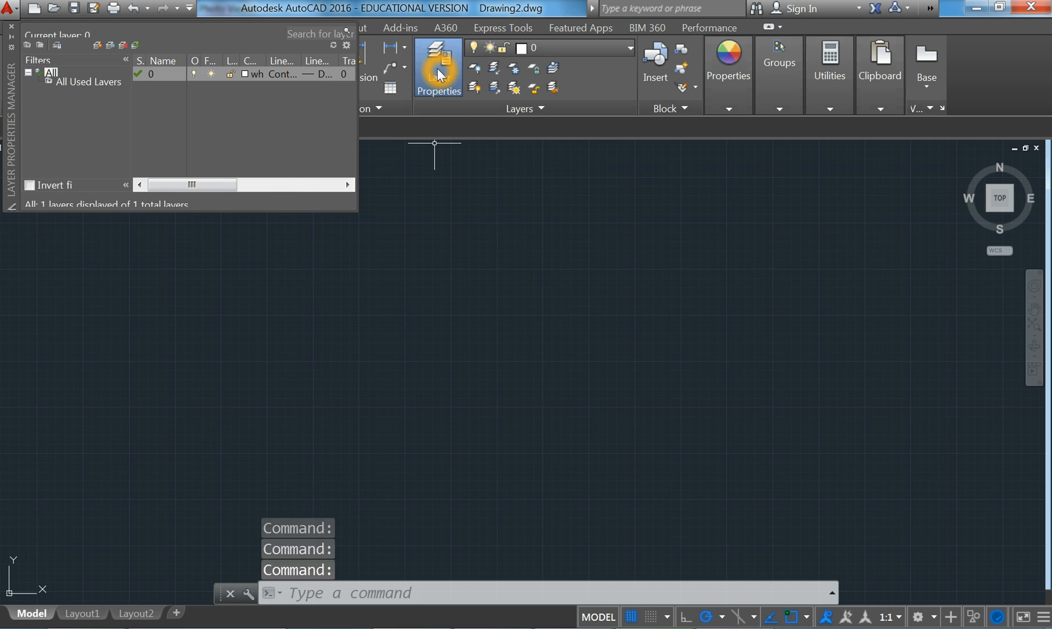
left_click_drag(9, 98, 103, 248)
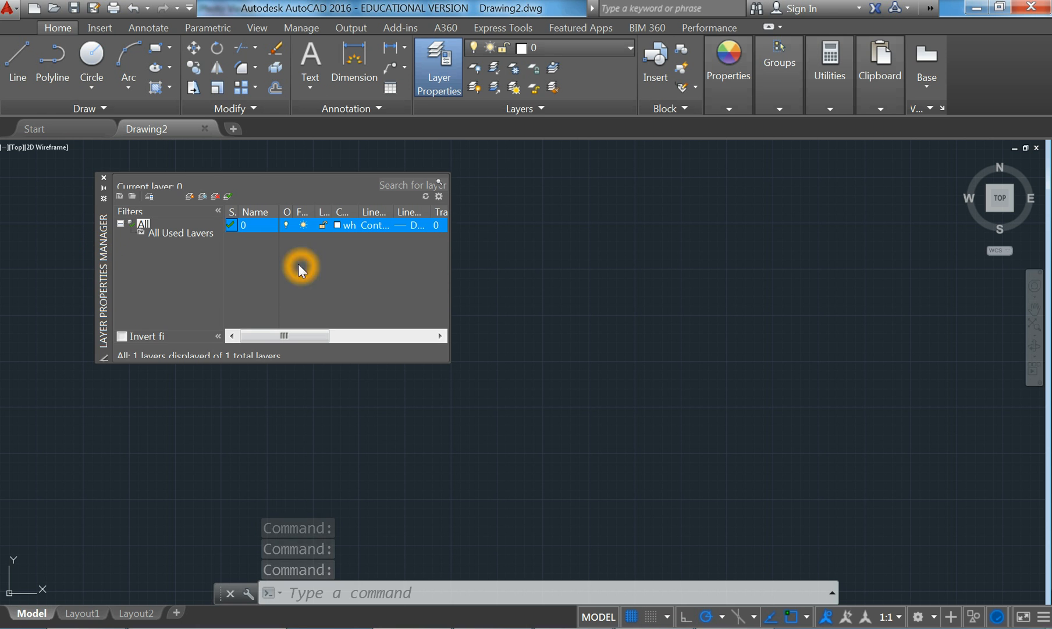
left_click(446, 364)
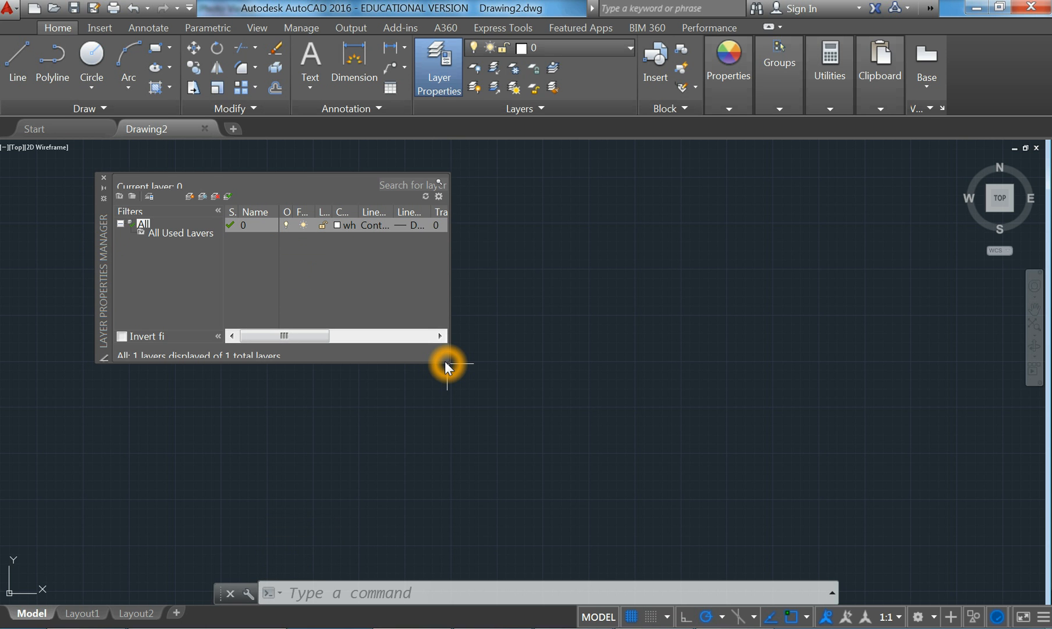
left_click_drag(446, 363, 855, 560)
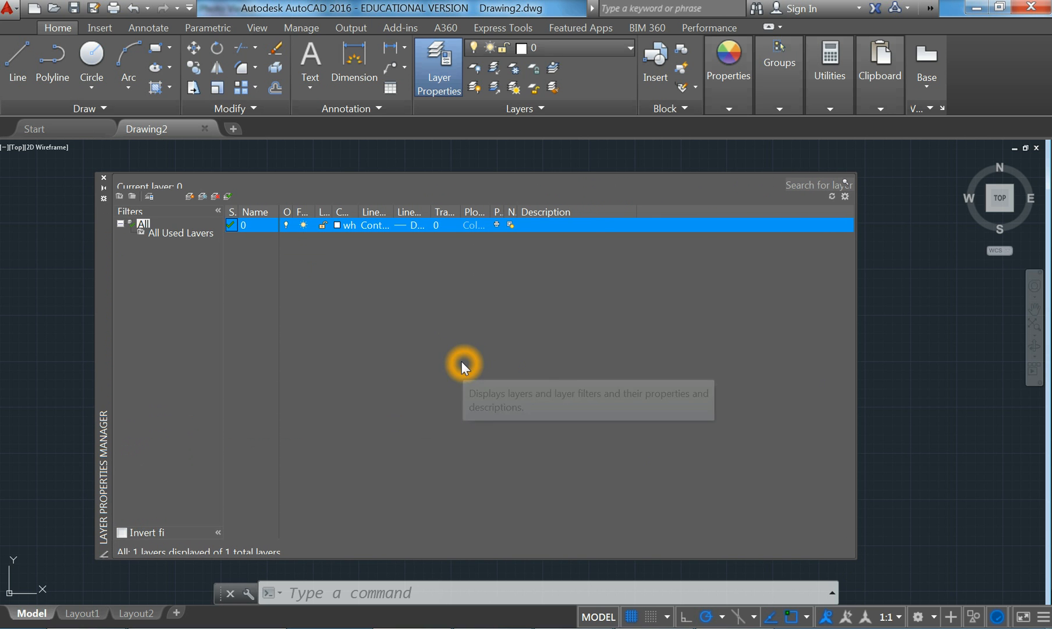
left_click(191, 197)
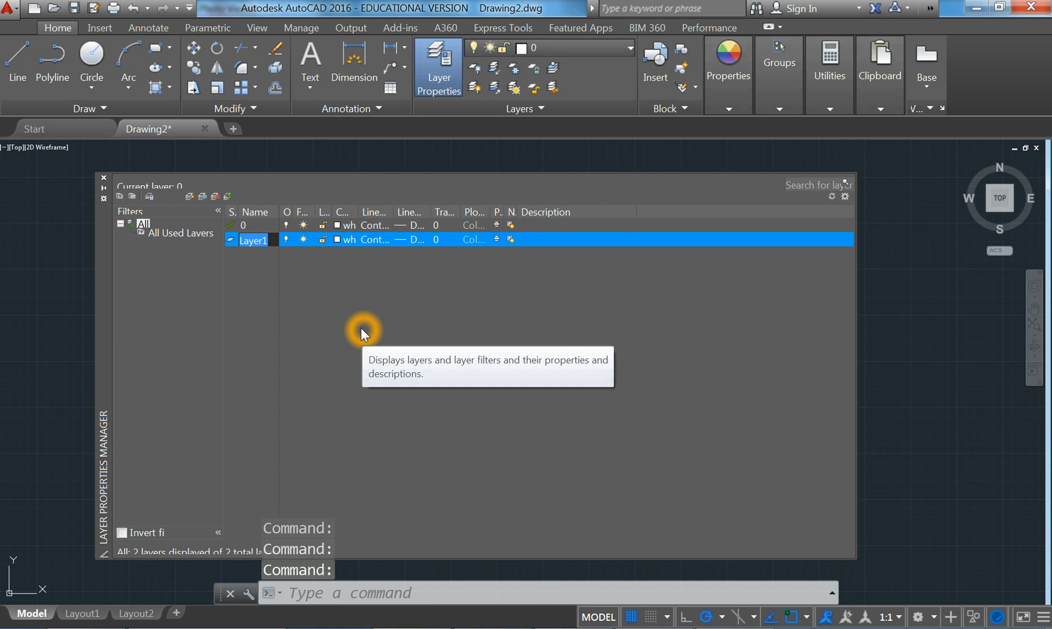
type("Image")
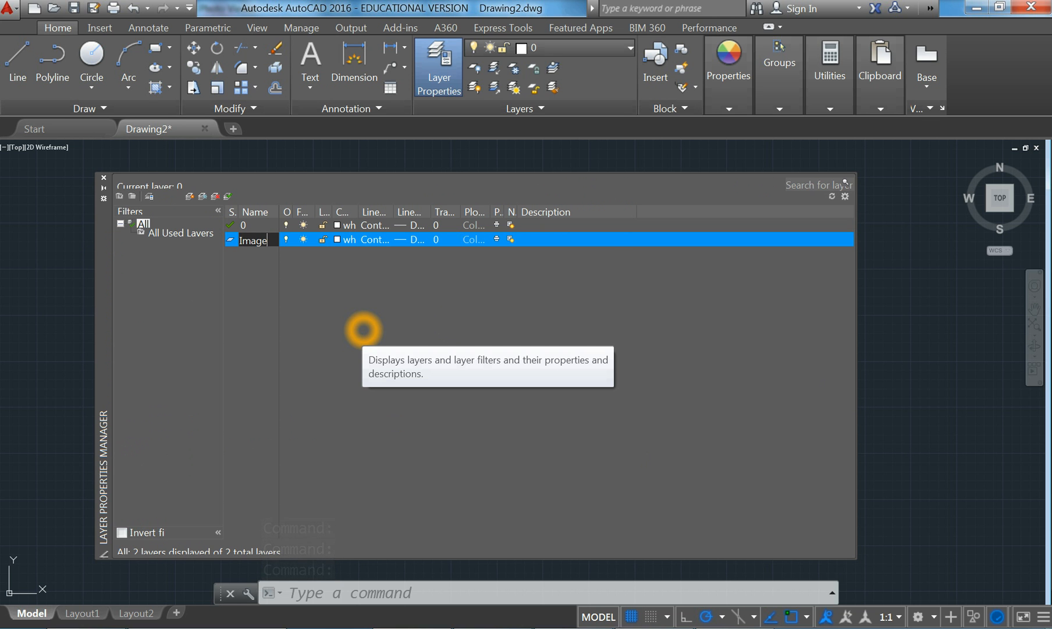
key("Return")
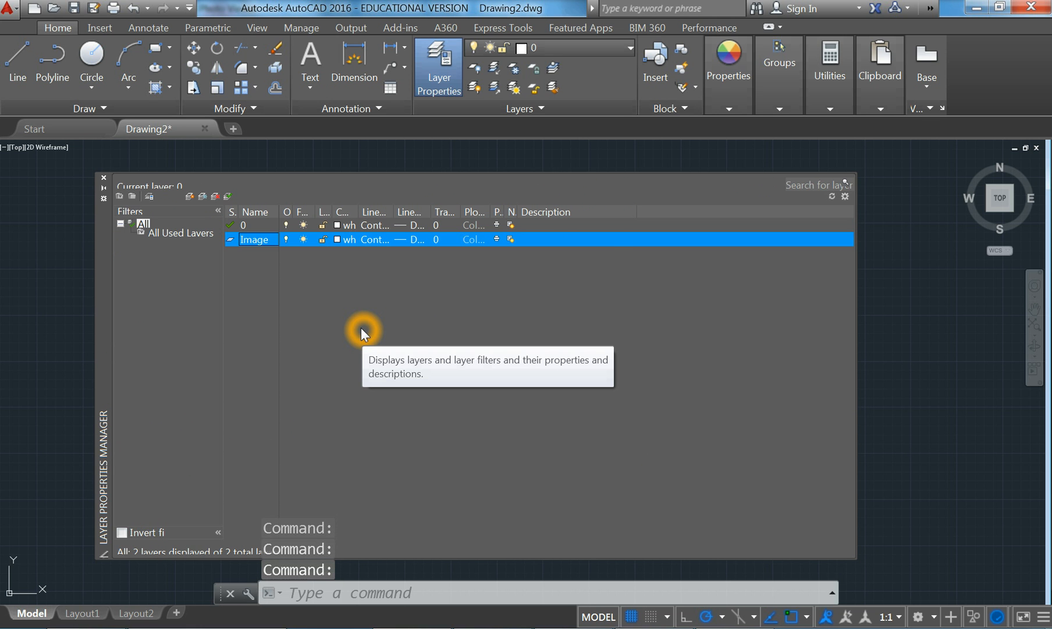
Set the Image layer's colour to purple, index colour 190
left_click(344, 243)
left_click(519, 287)
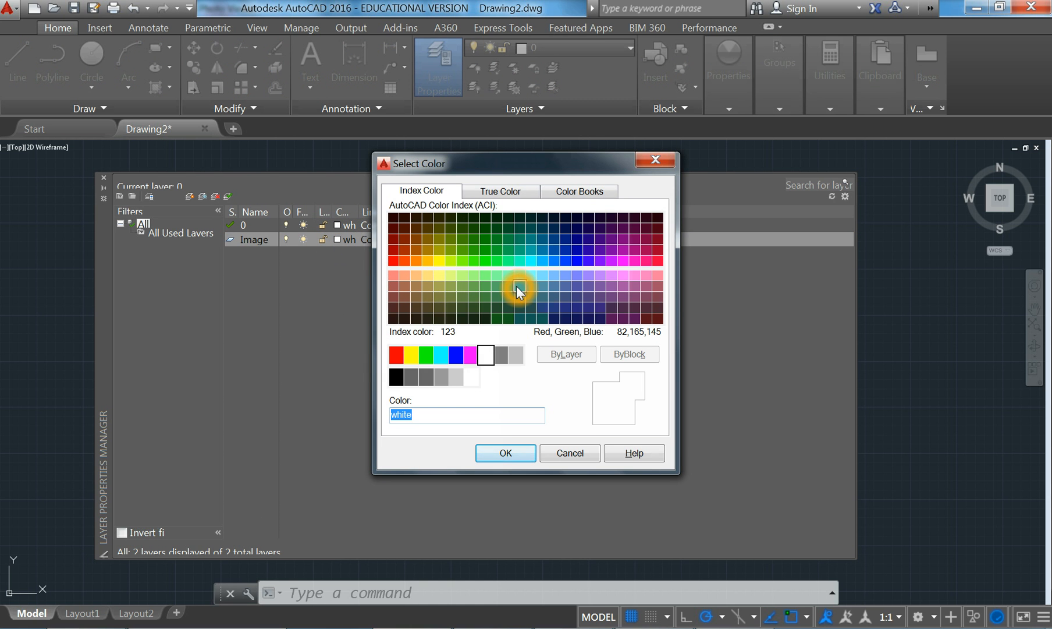
left_click(623, 261)
left_click(613, 273)
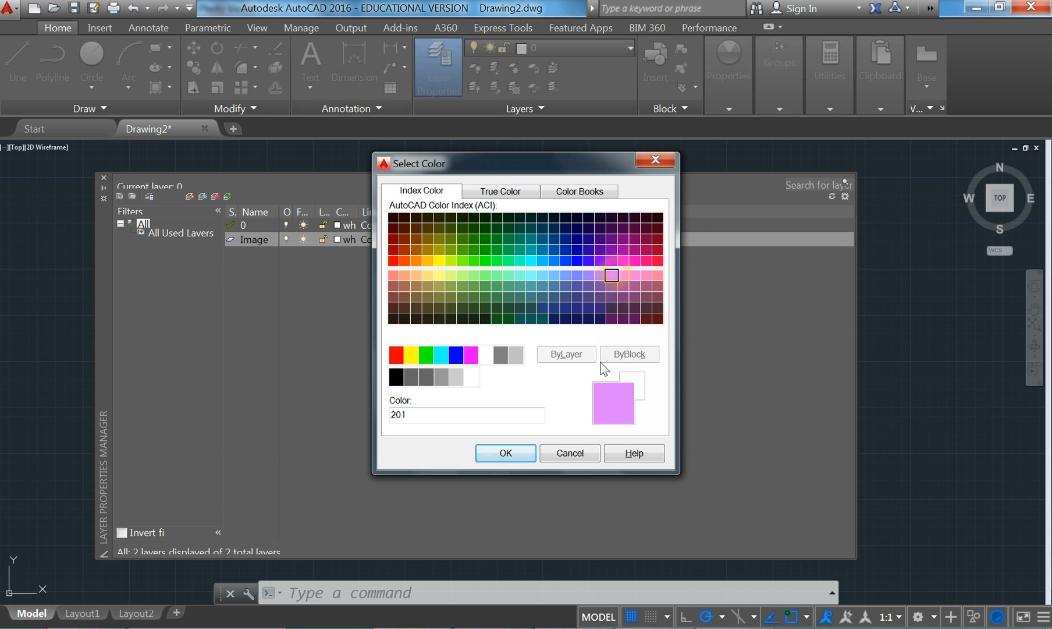
left_click(601, 261)
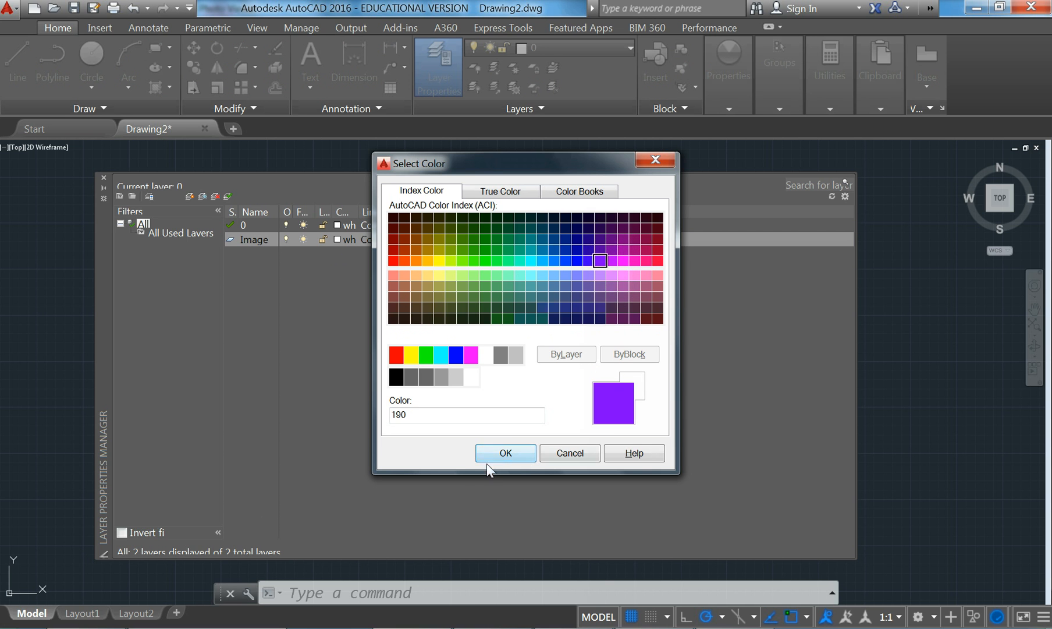
left_click(505, 453)
left_click(346, 227)
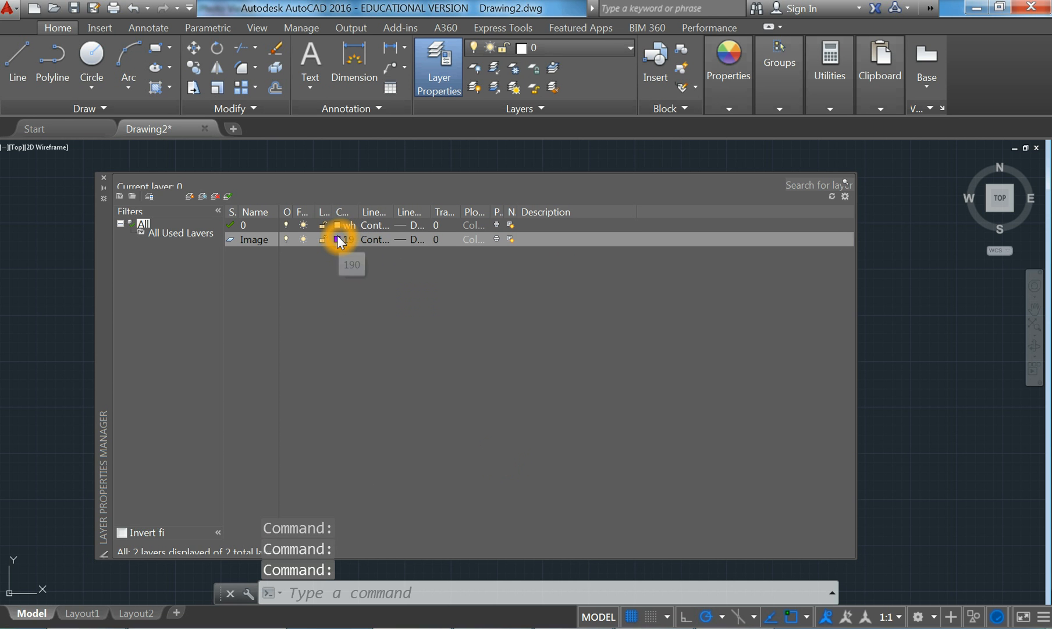
Make the Image layer current and close the Layer Properties Manager
double_click(230, 240)
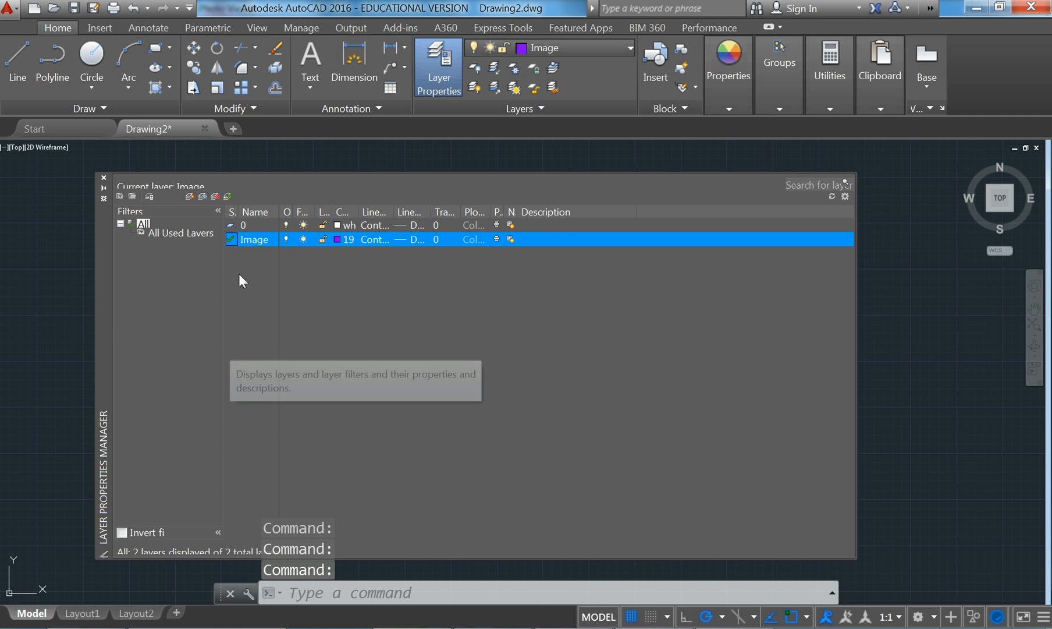
left_click(228, 199)
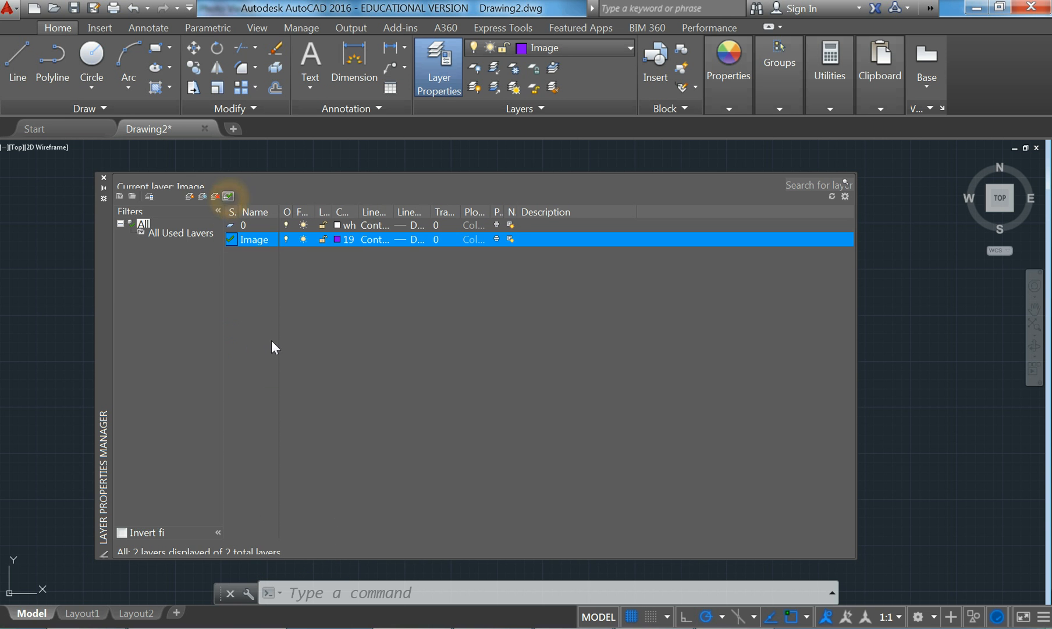
left_click(103, 178)
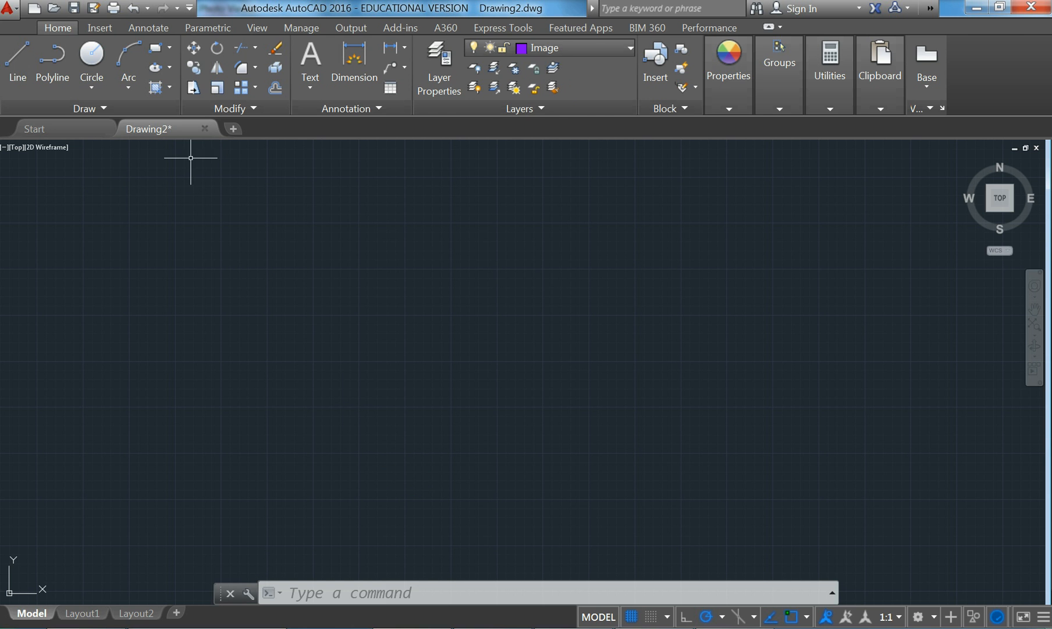
Start attaching a reference file, with the file type set to All image files
left_click(100, 28)
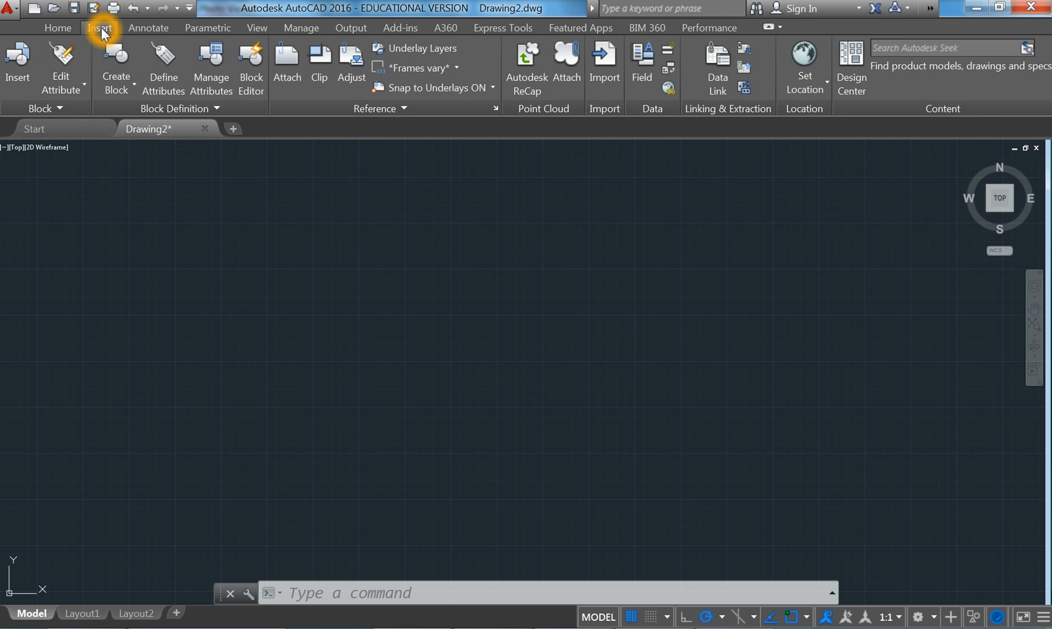
left_click(291, 71)
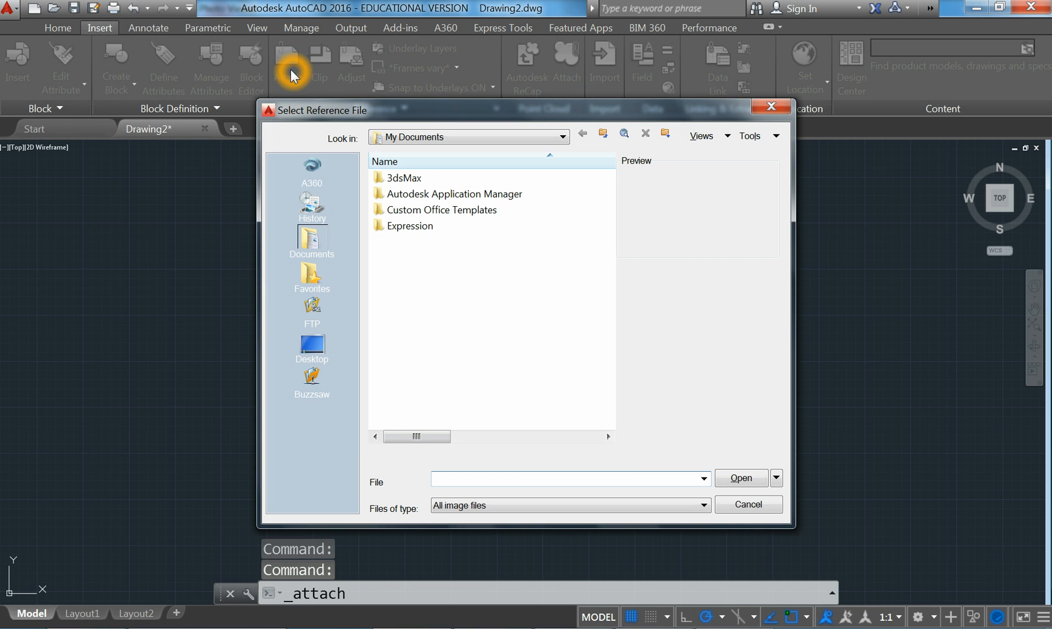
left_click(506, 504)
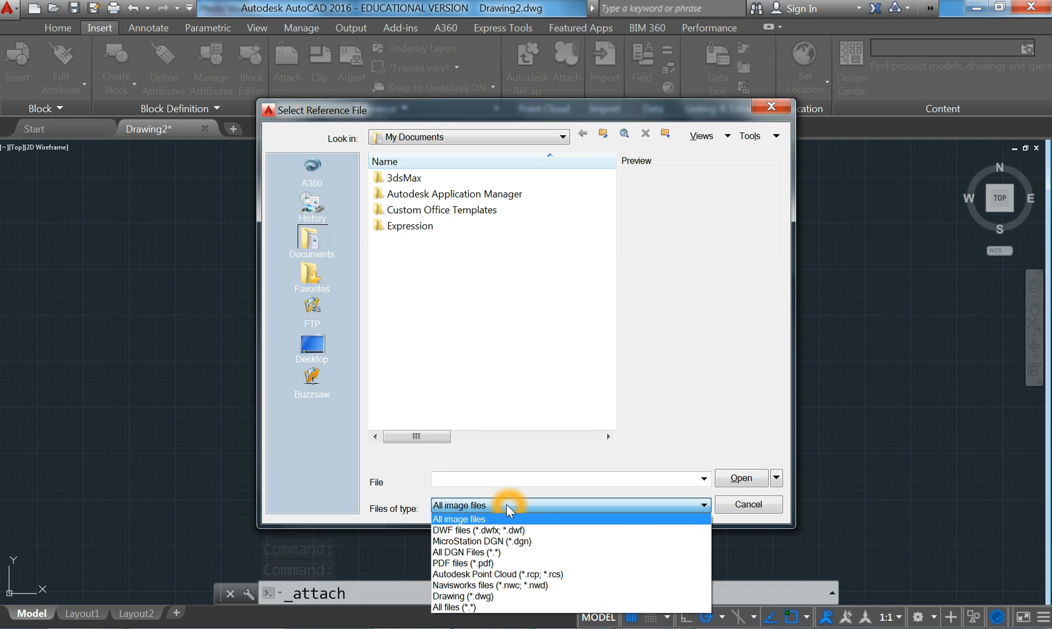
left_click(455, 520)
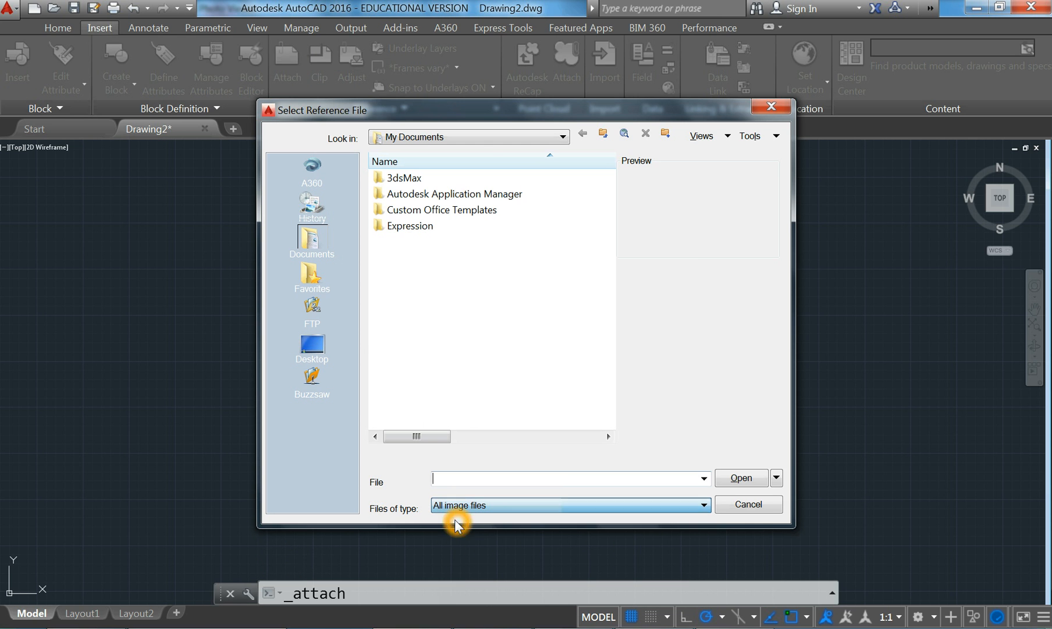
Choose Enmore Design Centre Site.jpg from EDU_DC_InteriorDesign\Construction 2 on the StudentResources (P:) drive as the image to attach
left_click(479, 138)
left_click(479, 197)
left_click(445, 290)
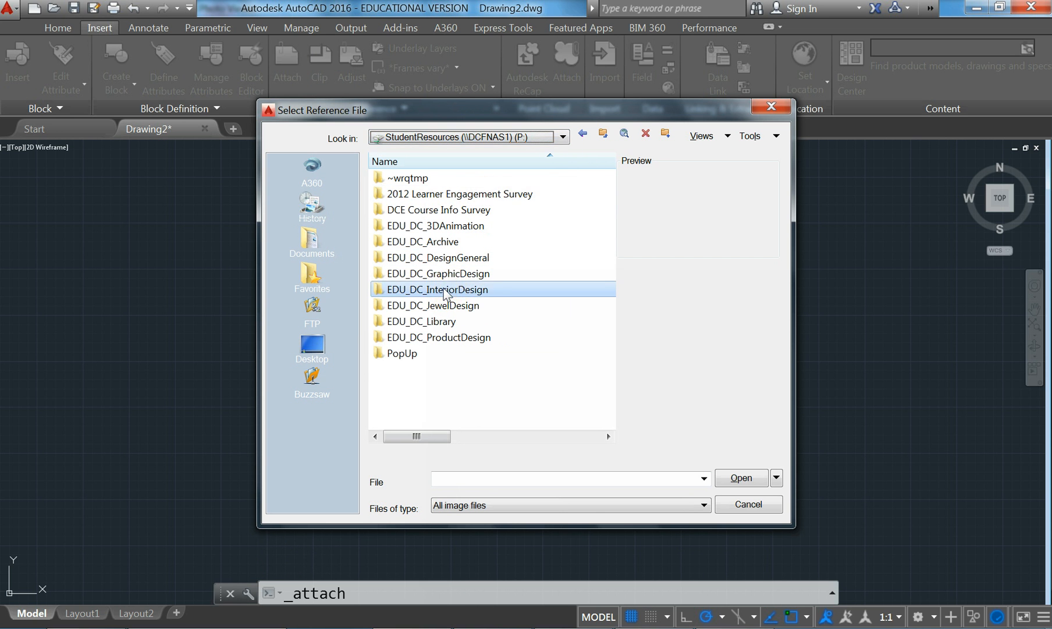
double_click(445, 291)
left_click_drag(611, 191, 605, 254)
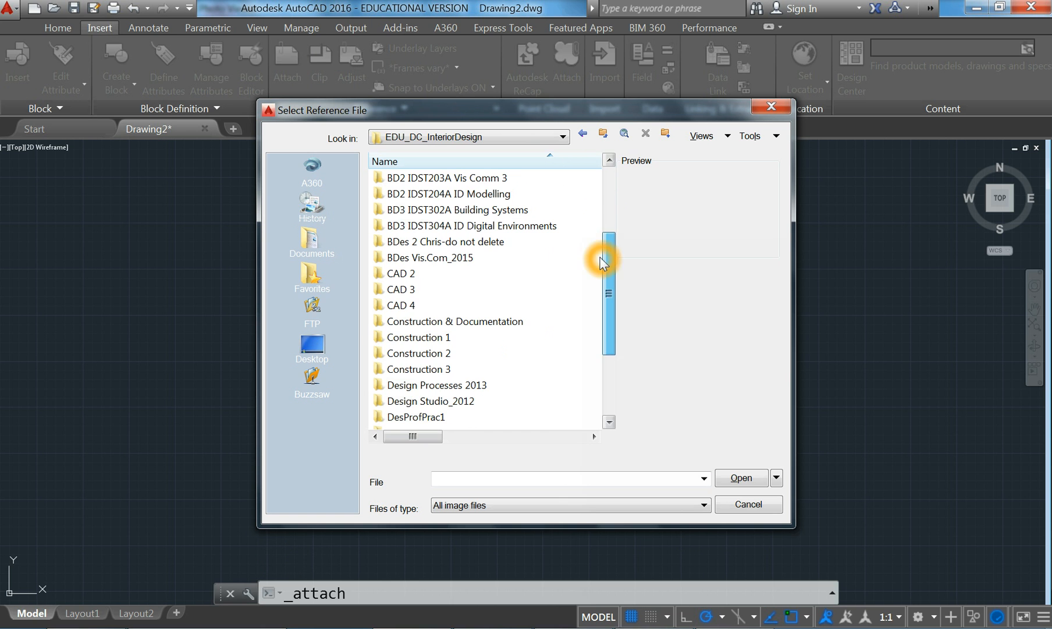
double_click(400, 354)
left_click(409, 289)
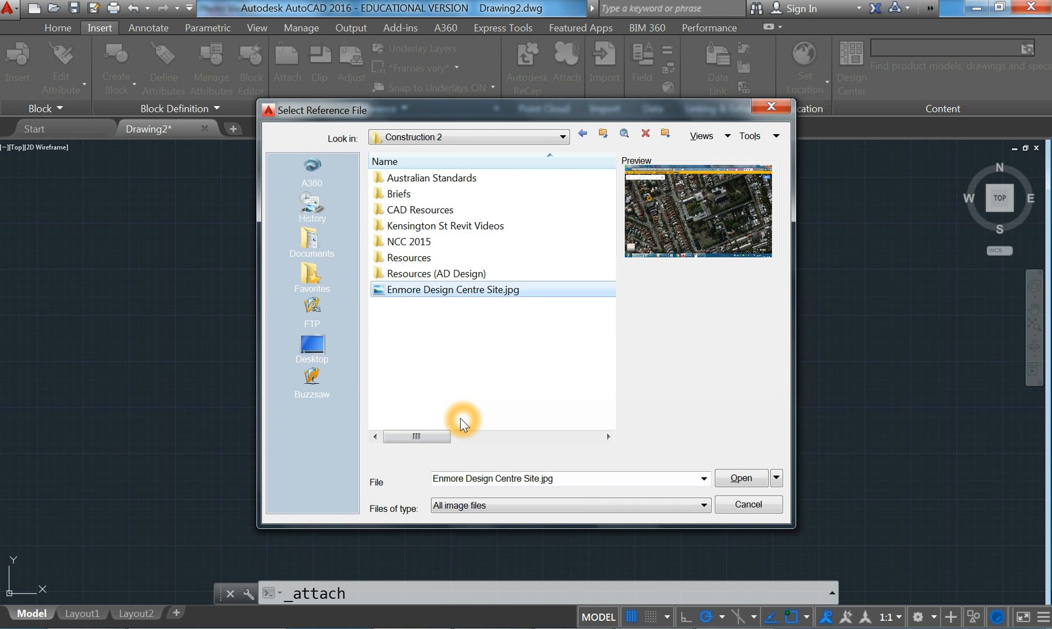
left_click(740, 478)
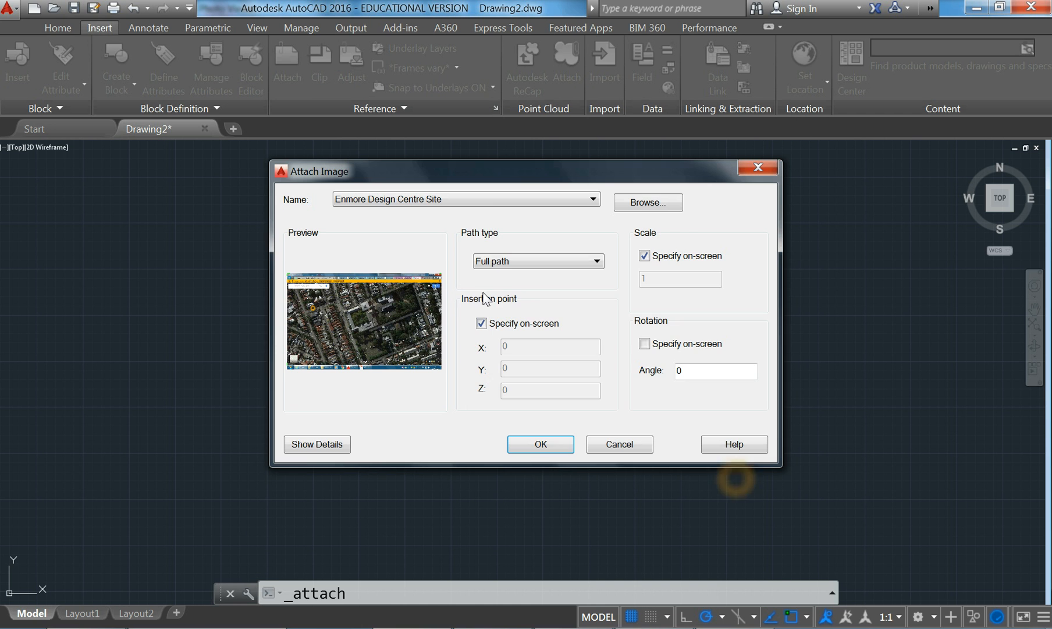
Show the image details in the Attach Image dialog and examine the resolution, pixel size and unit information
left_click_drag(509, 174, 468, 171)
left_click(277, 440)
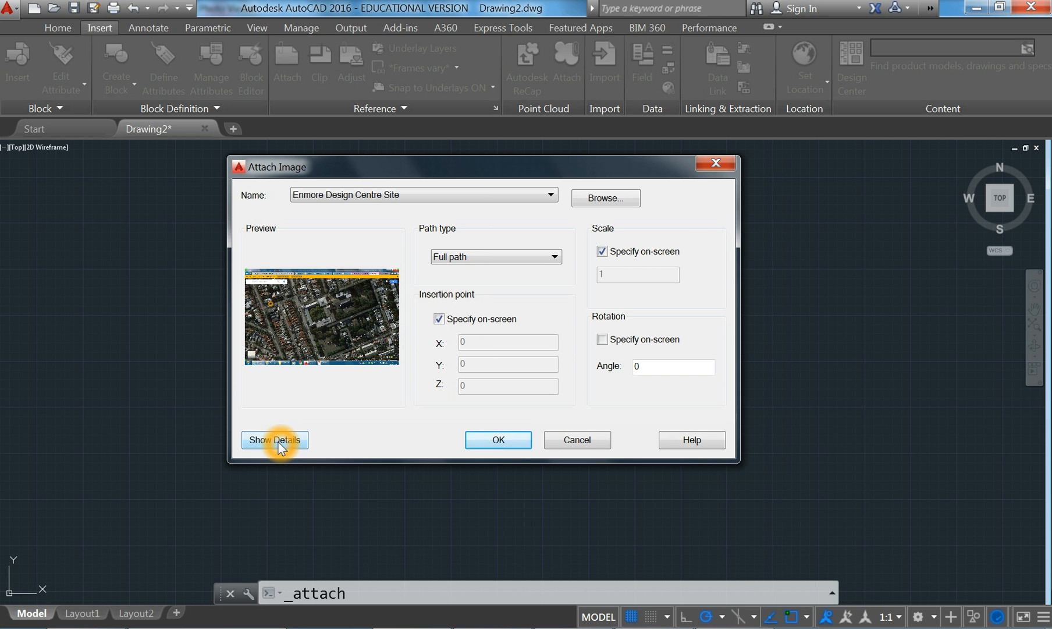
left_click_drag(436, 163, 420, 96)
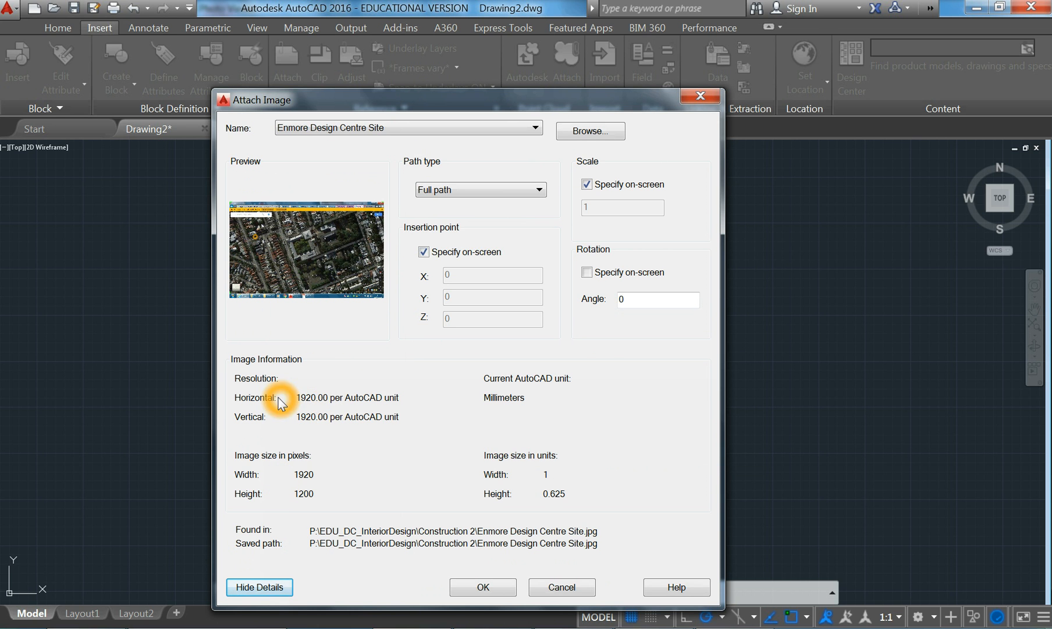
left_click(304, 429)
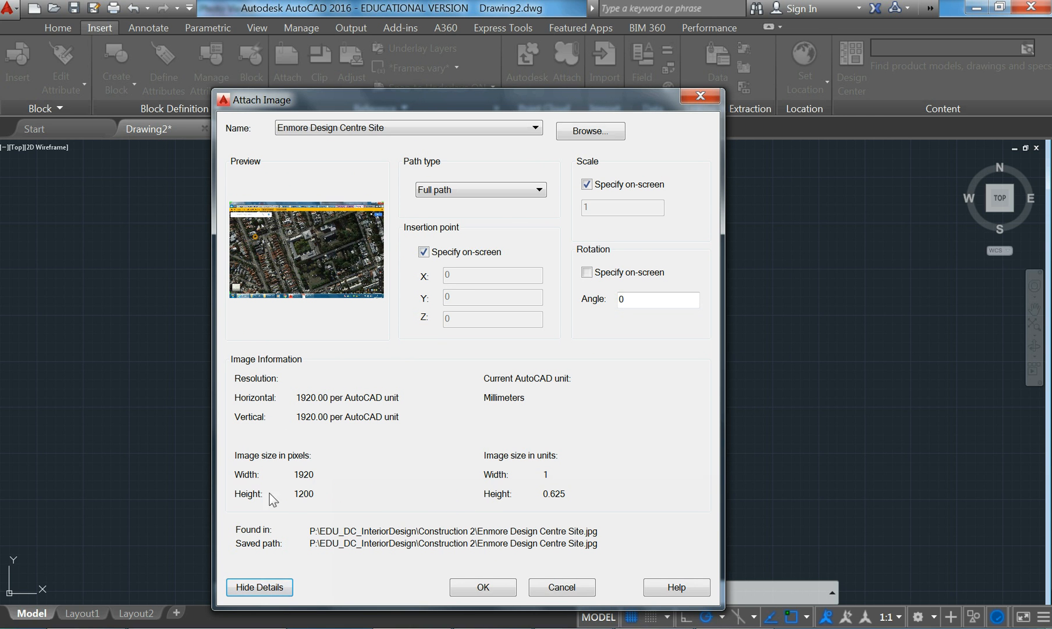
Turn off on-screen specification of the image's insertion point, keeping X, Y and Z at 0
left_click(424, 252)
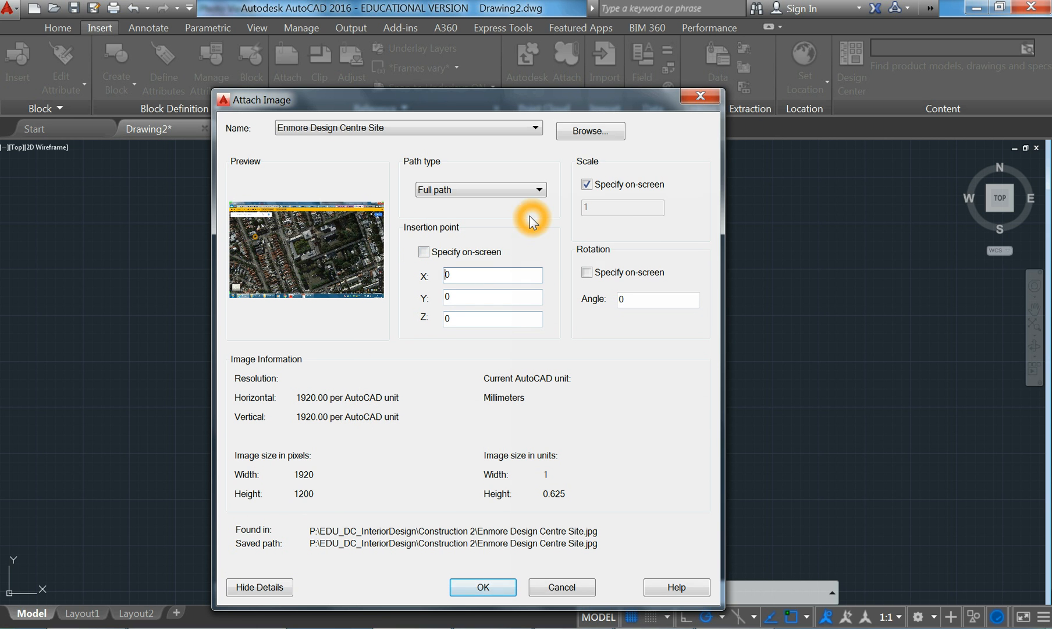
left_click(424, 252)
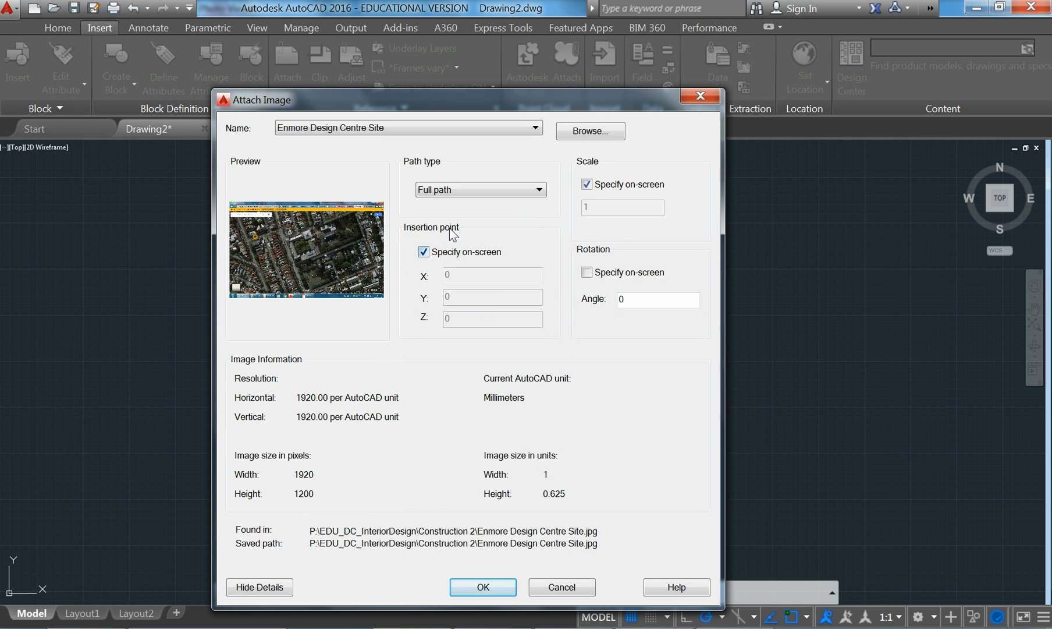
left_click(424, 253)
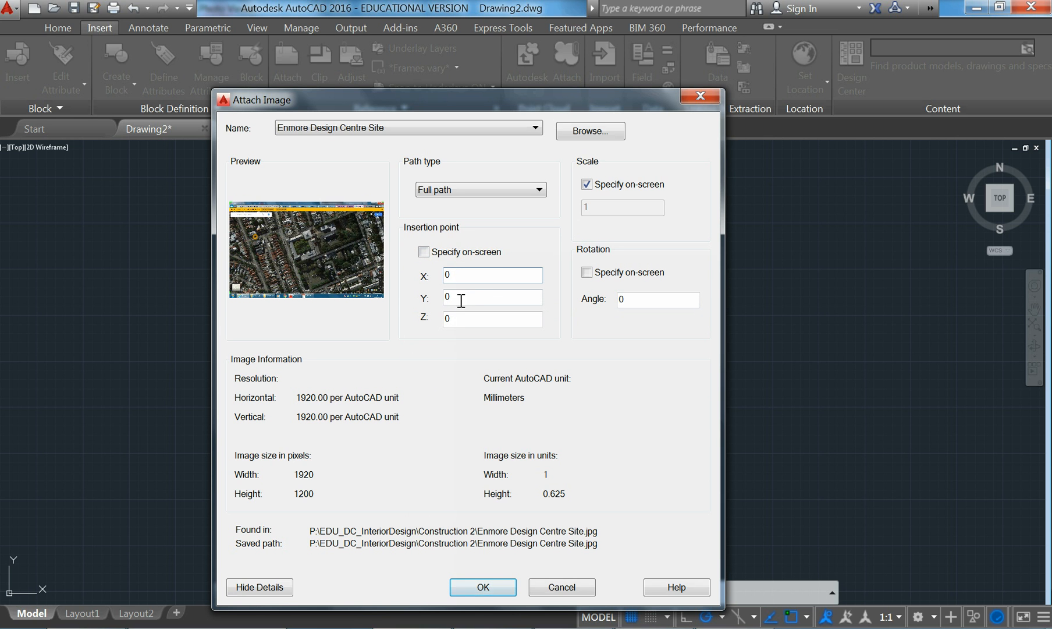
left_click(424, 252)
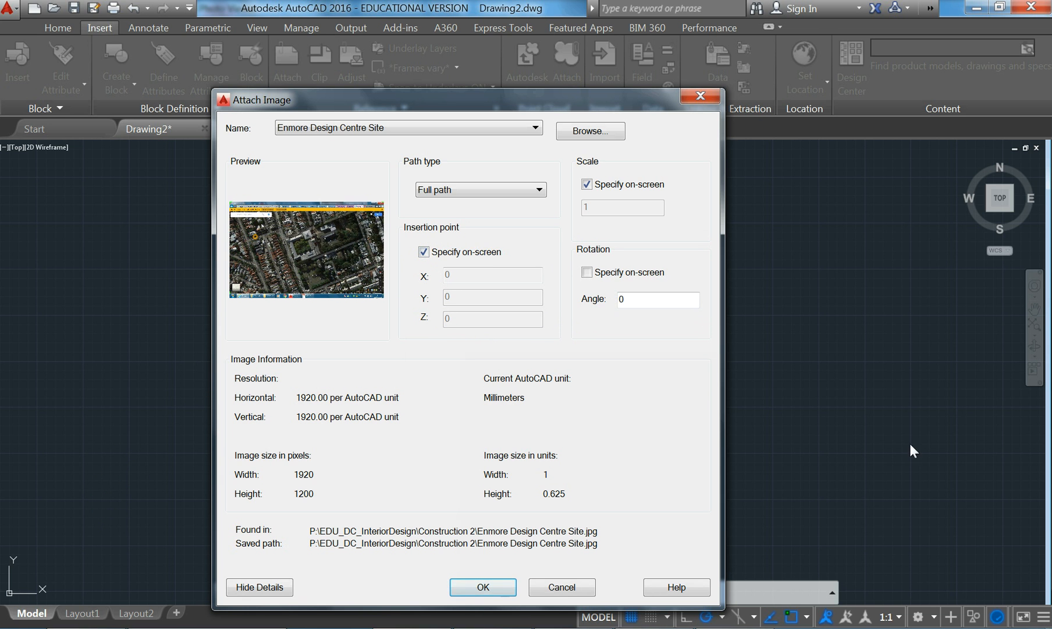
left_click(422, 252)
left_click(586, 185)
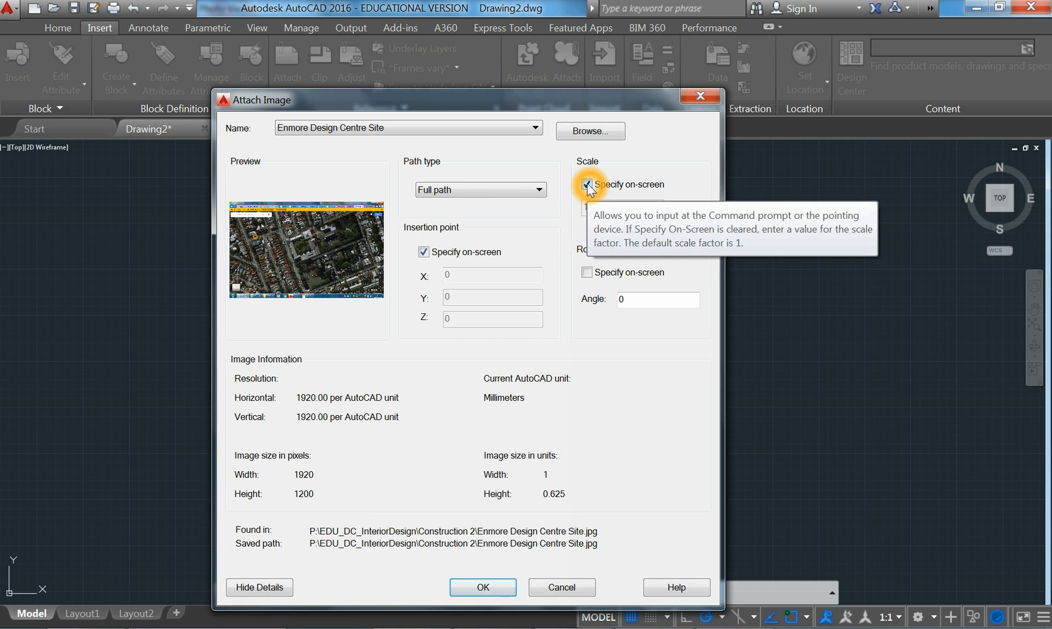
left_click(424, 252)
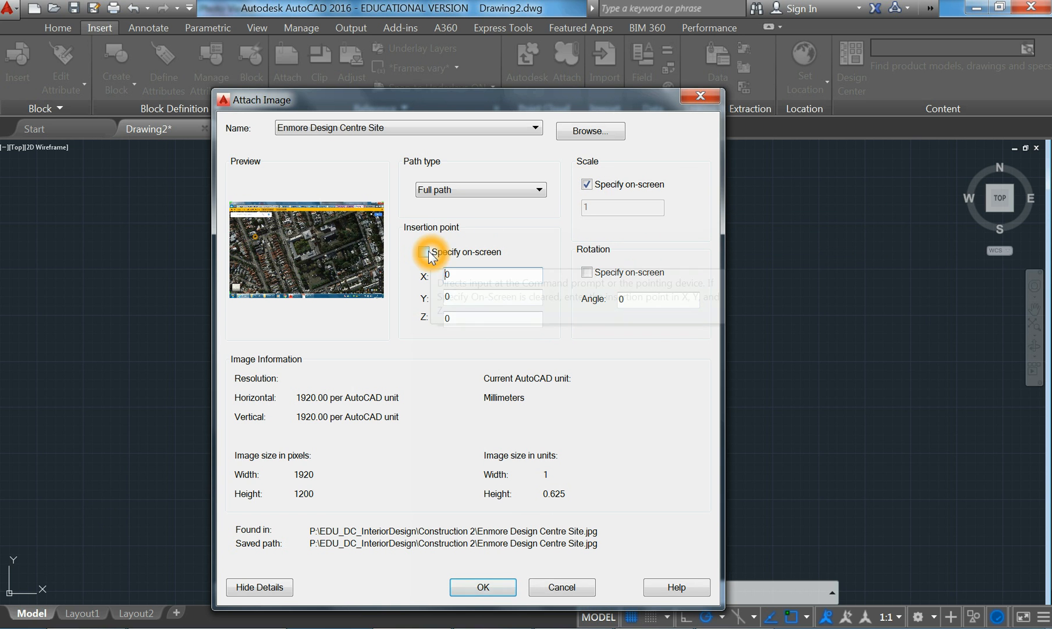
Turn off on-screen scaling, set the image's scale factor to 10000 and attach the image to the drawing
left_click(586, 185)
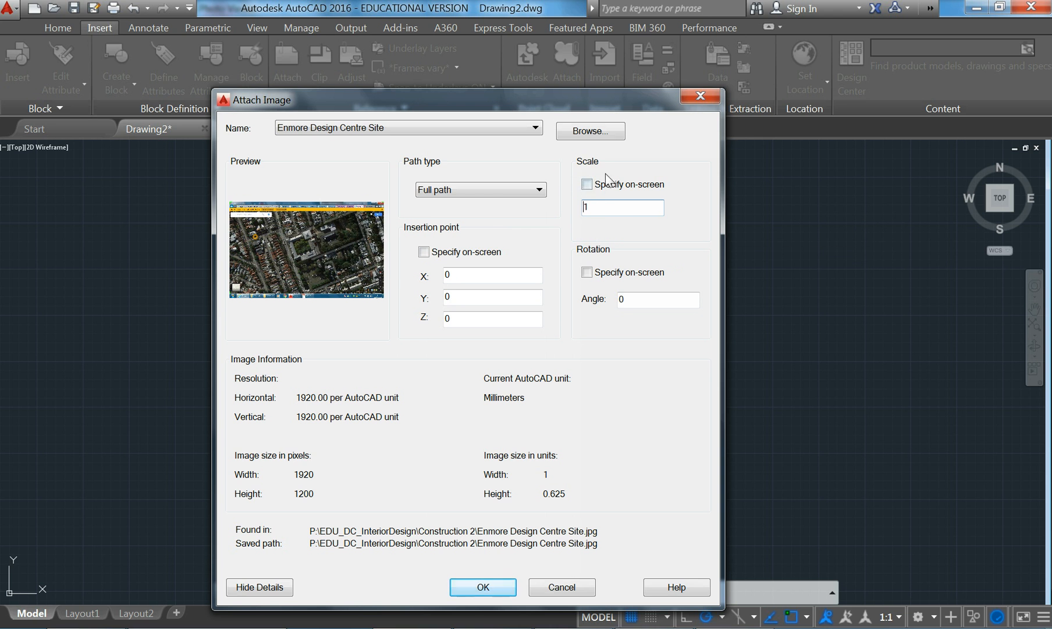
left_click(616, 208)
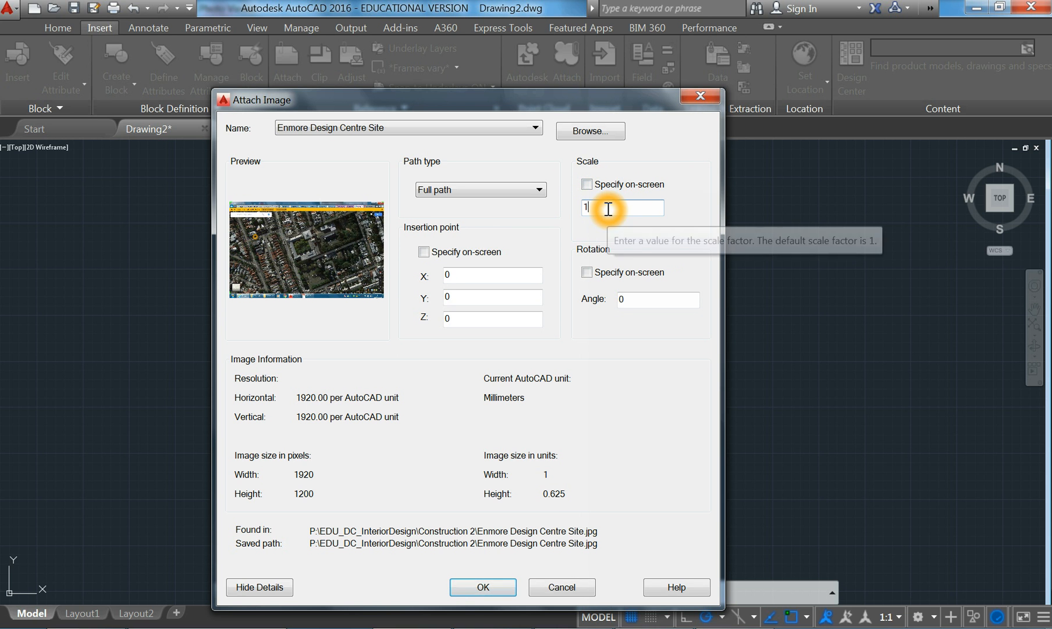
type("0")
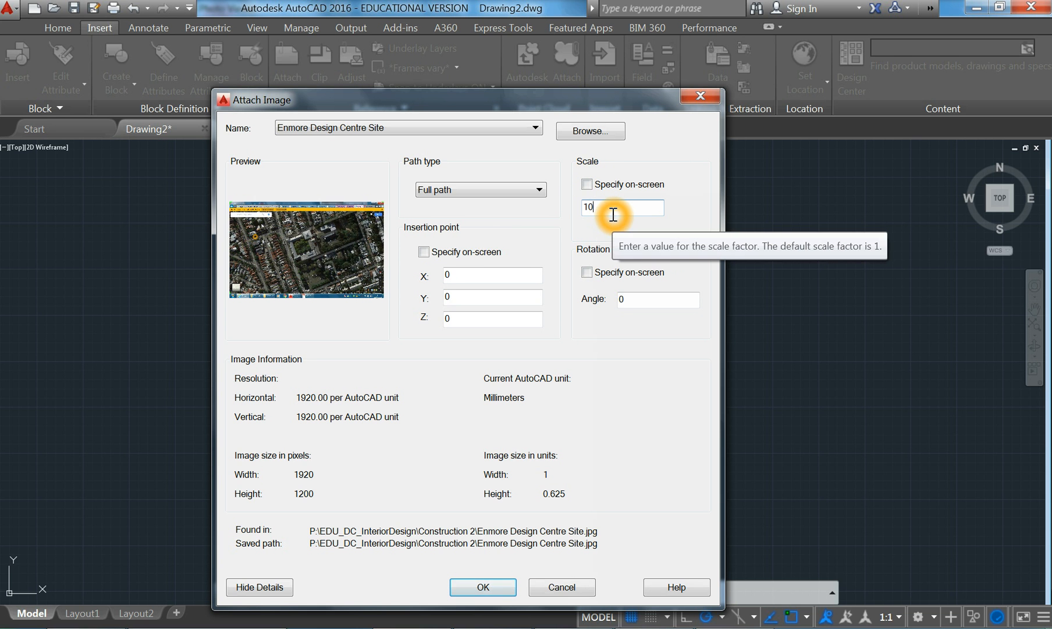
type("000")
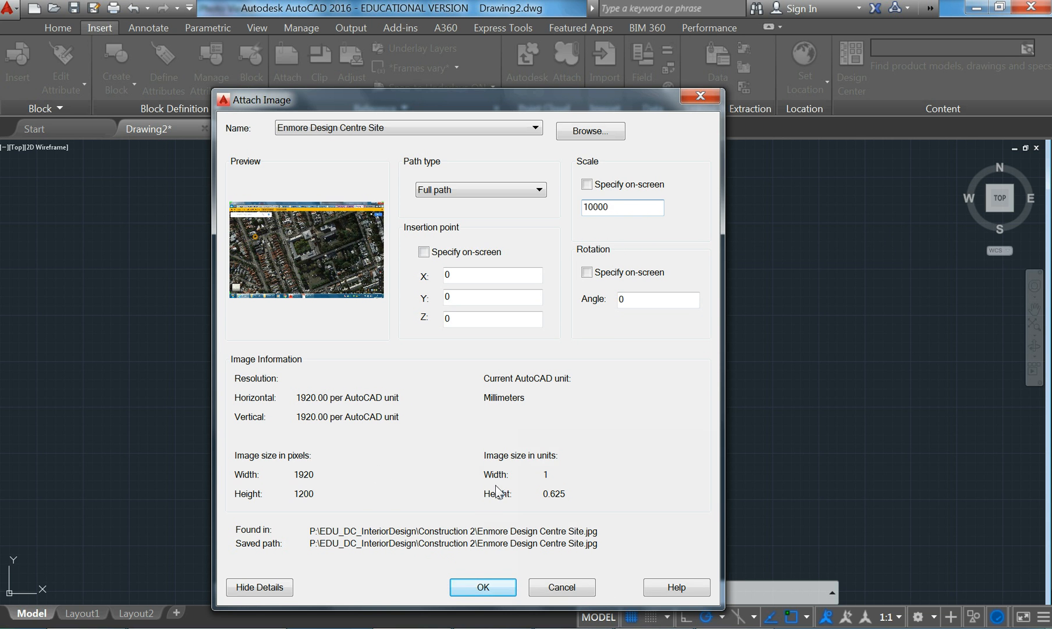
left_click(458, 578)
left_click(471, 588)
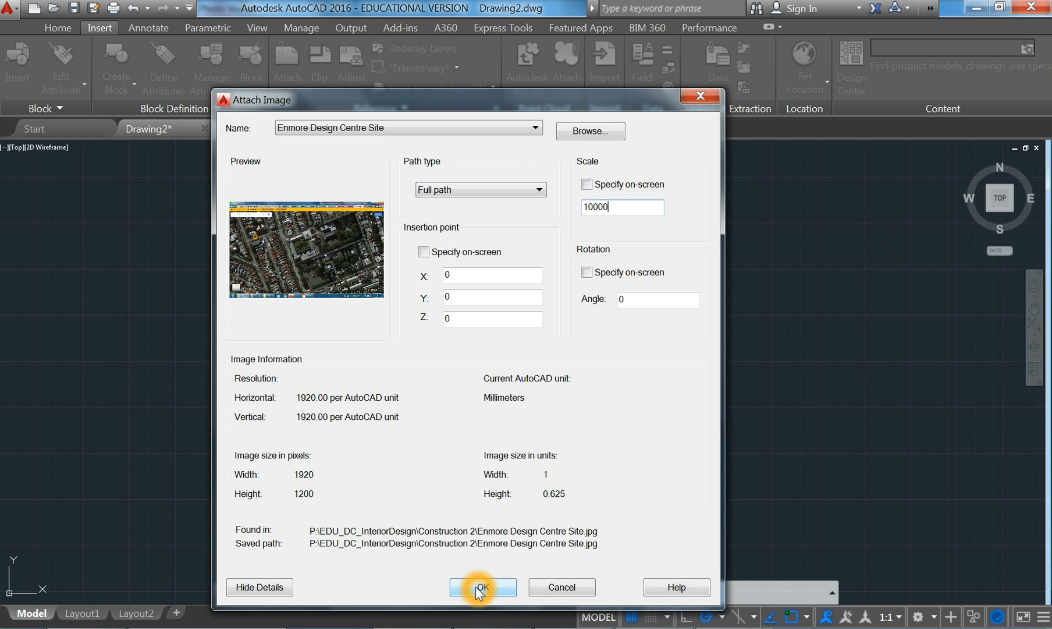
left_click(478, 588)
left_click(175, 391)
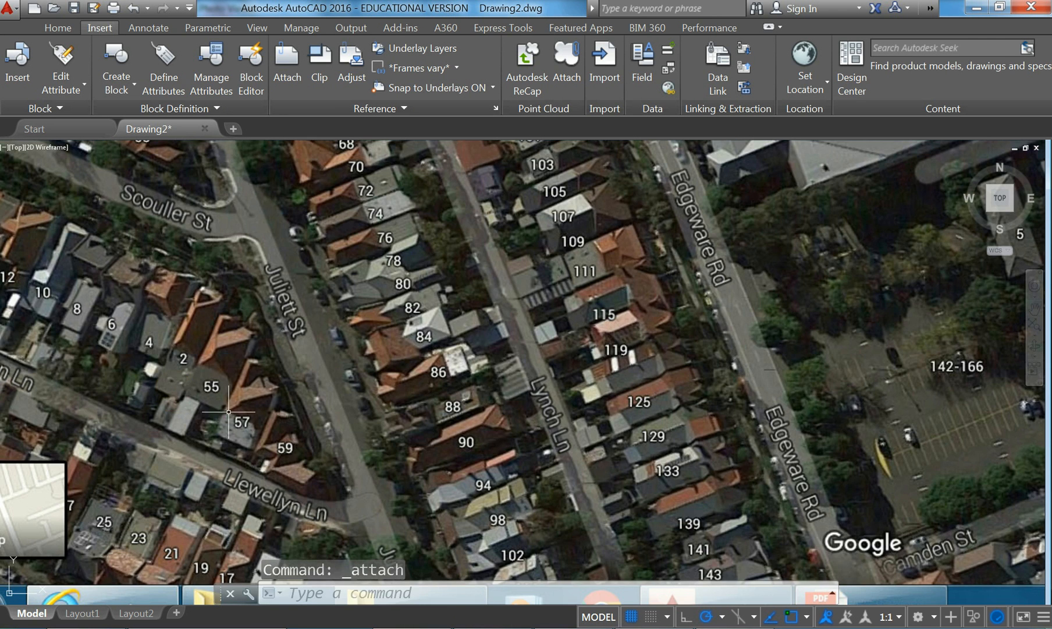
Examine the attached image's lower-left corner at the drawing origin and the 20 m scale bar near its lower-right corner
scroll(224, 411, "down", 6)
scroll(229, 411, "up", 2)
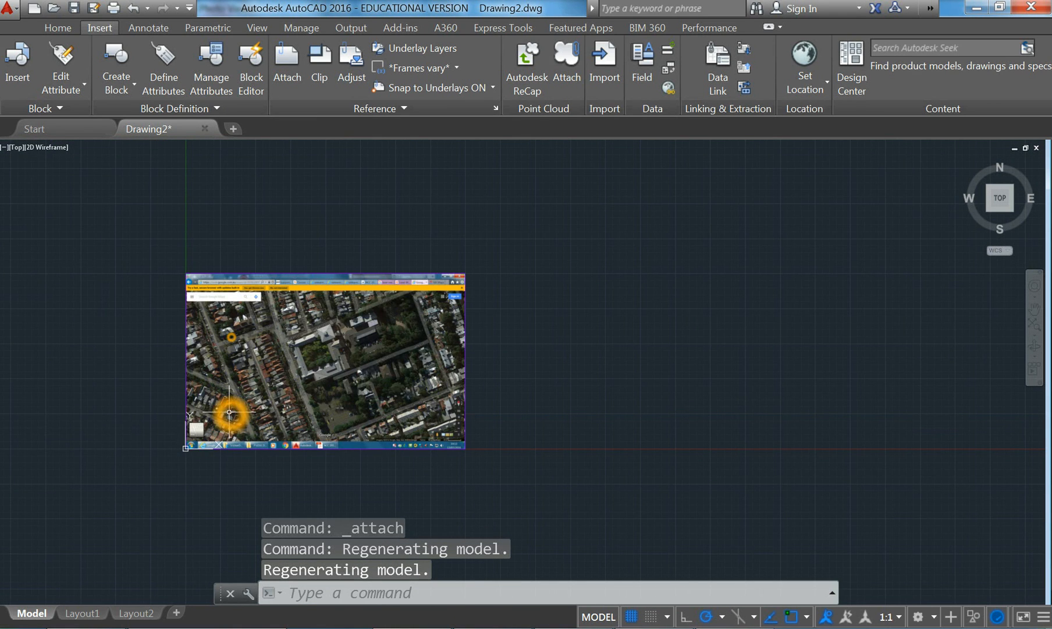
scroll(229, 411, "up", 2)
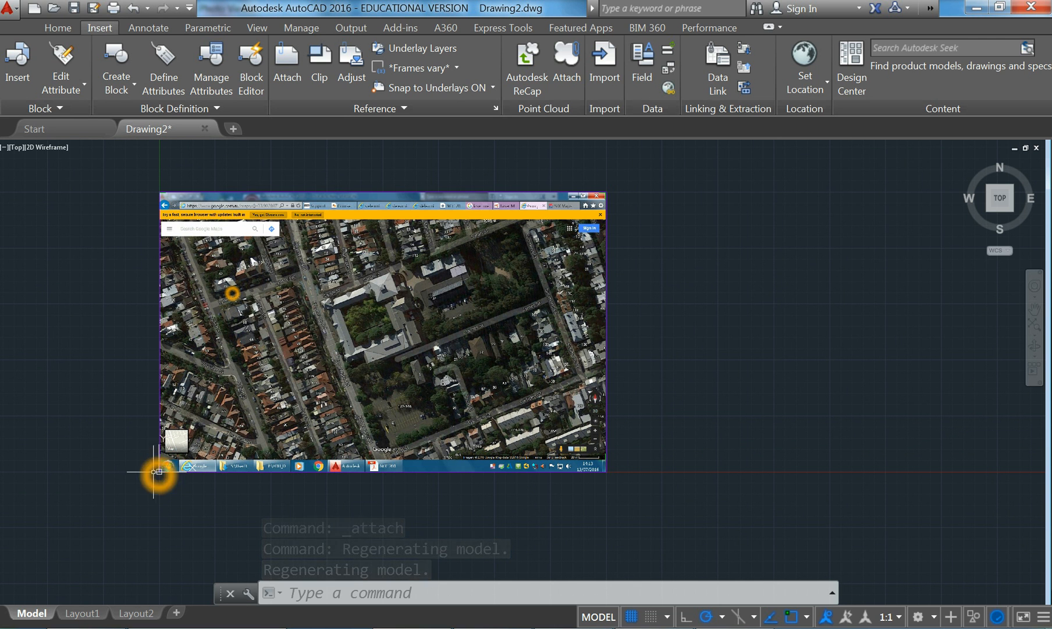
scroll(155, 477, "up", 2)
scroll(155, 477, "up", 15)
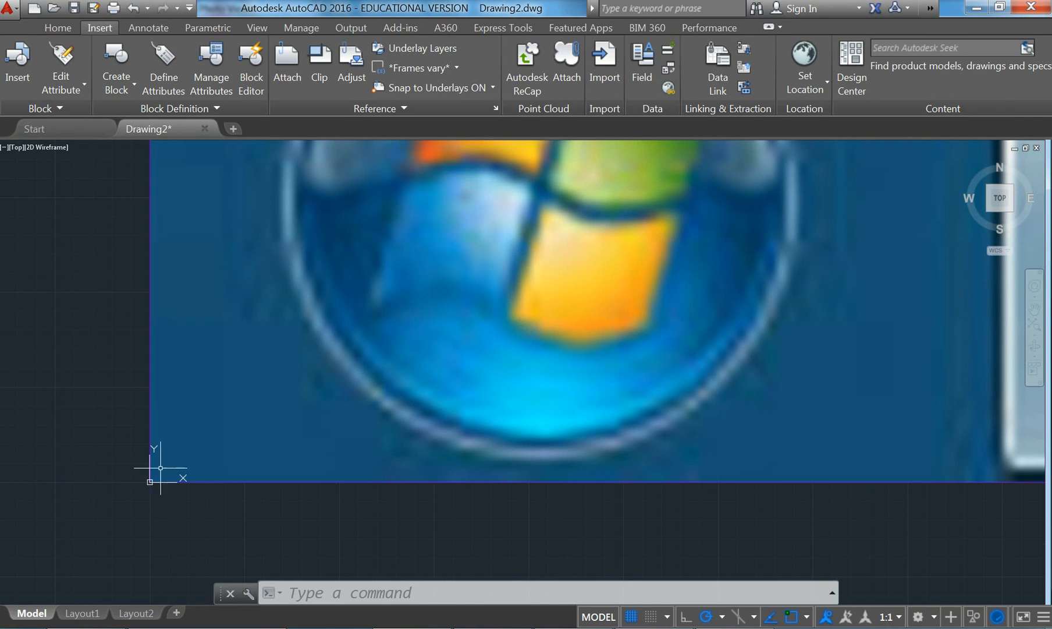
scroll(160, 478, "down", 8)
scroll(439, 340, "down", 8)
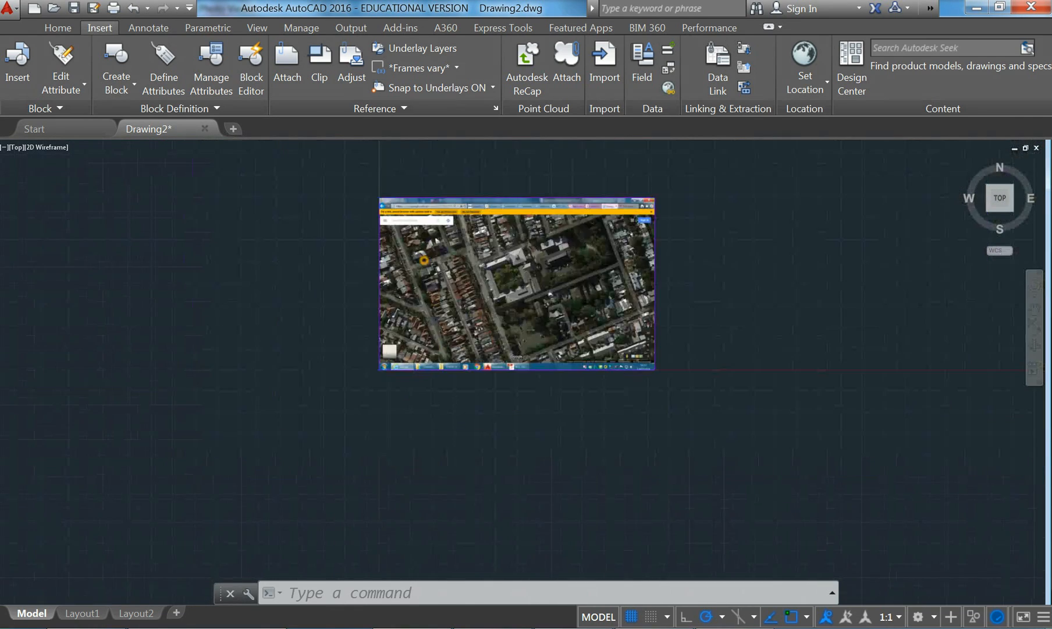
scroll(343, 427, "up", 4)
middle_click_drag(356, 432, 343, 434)
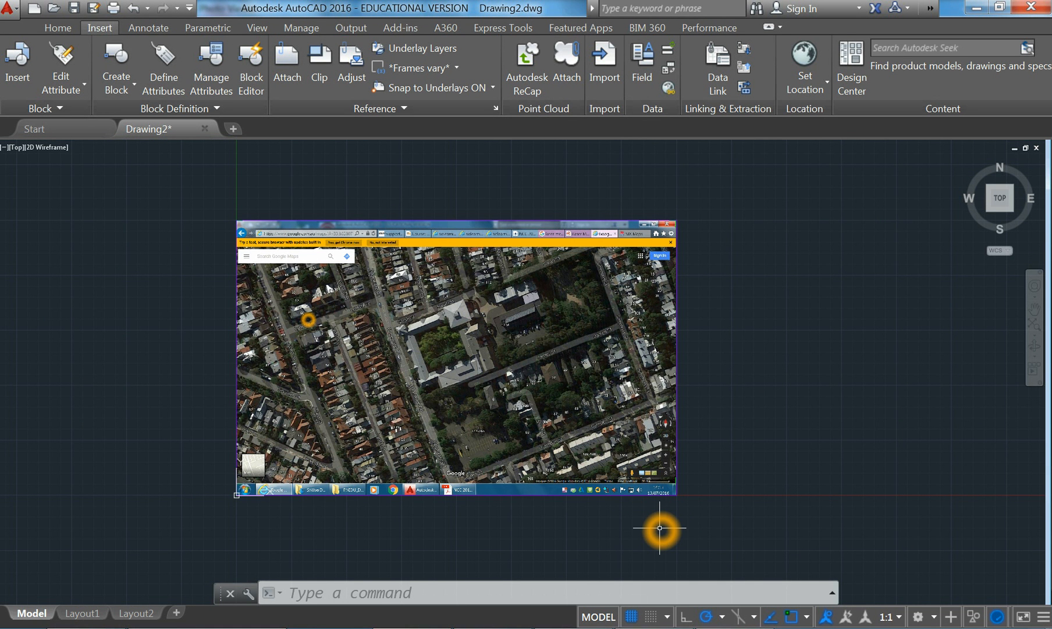
scroll(660, 528, "up", 10)
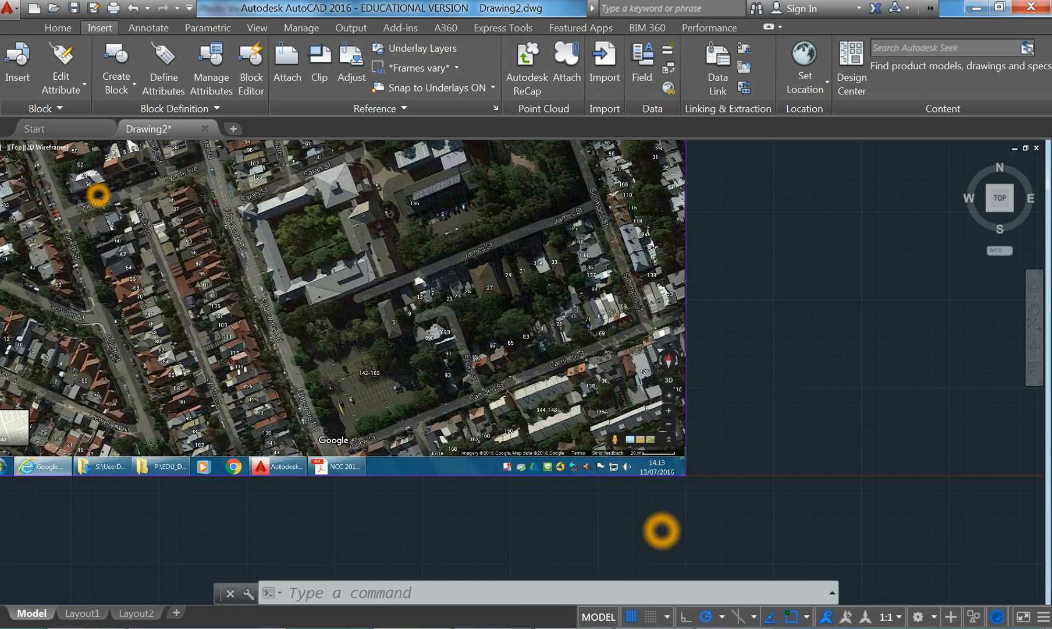
scroll(665, 343, "up", 5)
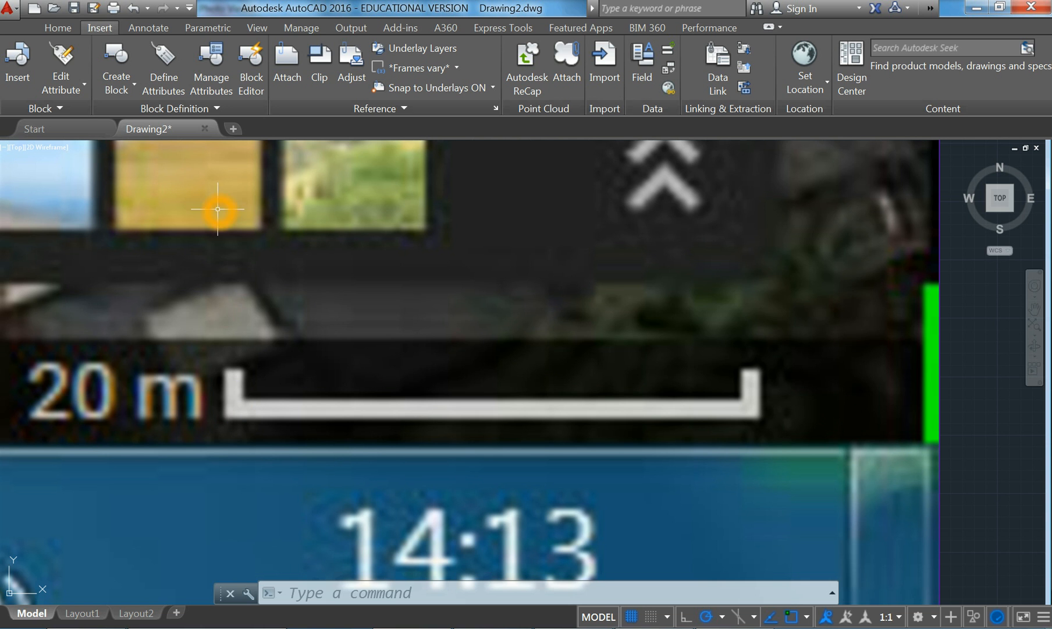
middle_click_drag(275, 311, 215, 408)
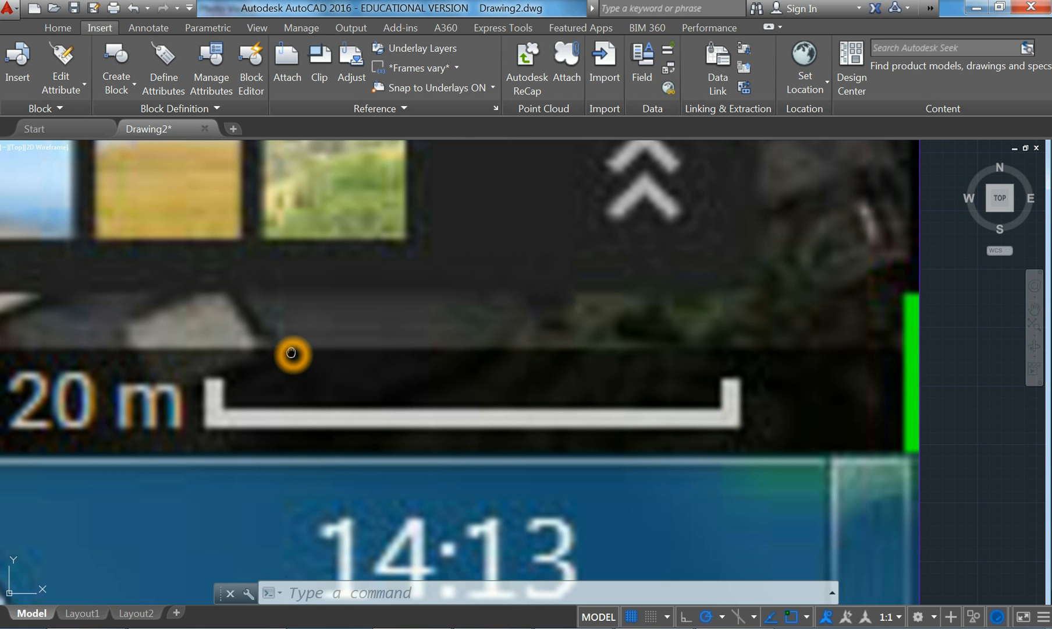
middle_click_drag(288, 355, 279, 365)
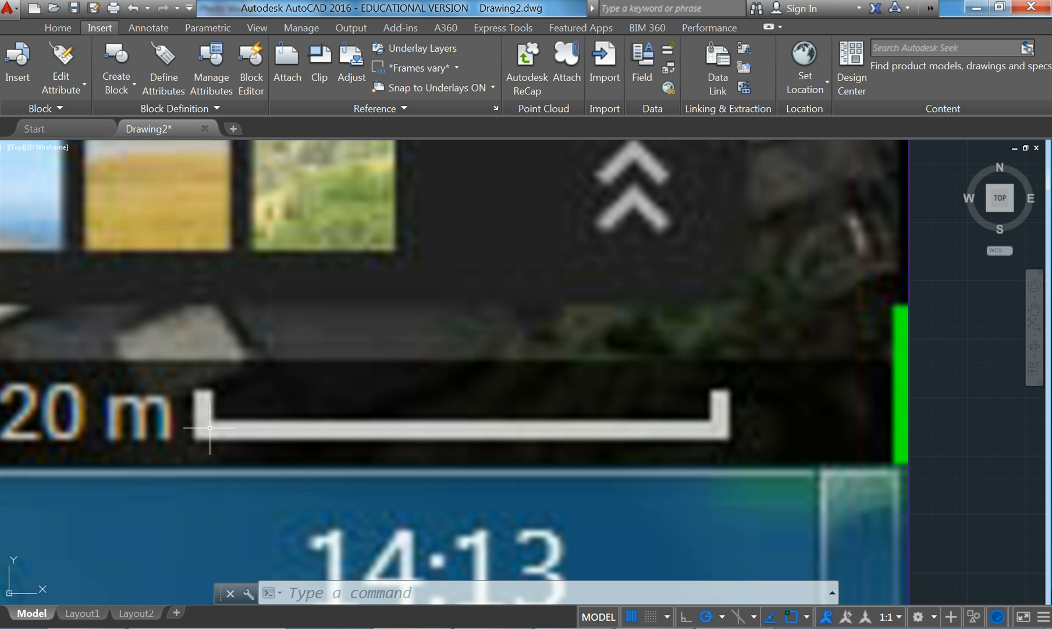
Measure the 20 m scale bar's length between the centres of its two end marks with Ortho on, and end the measurement
left_click(66, 29)
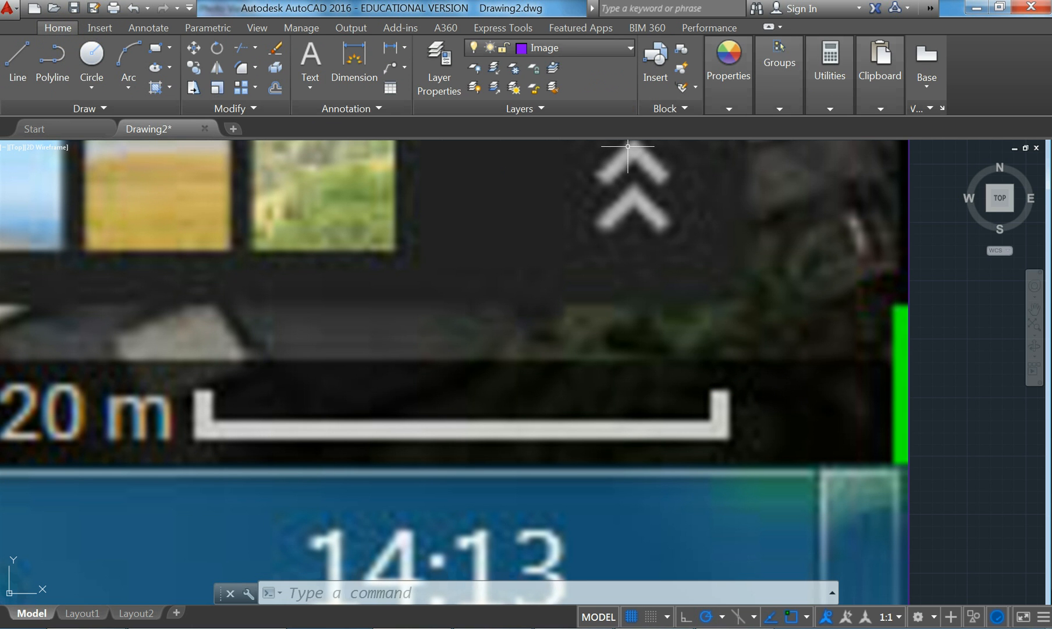
mouse_move(852, 66)
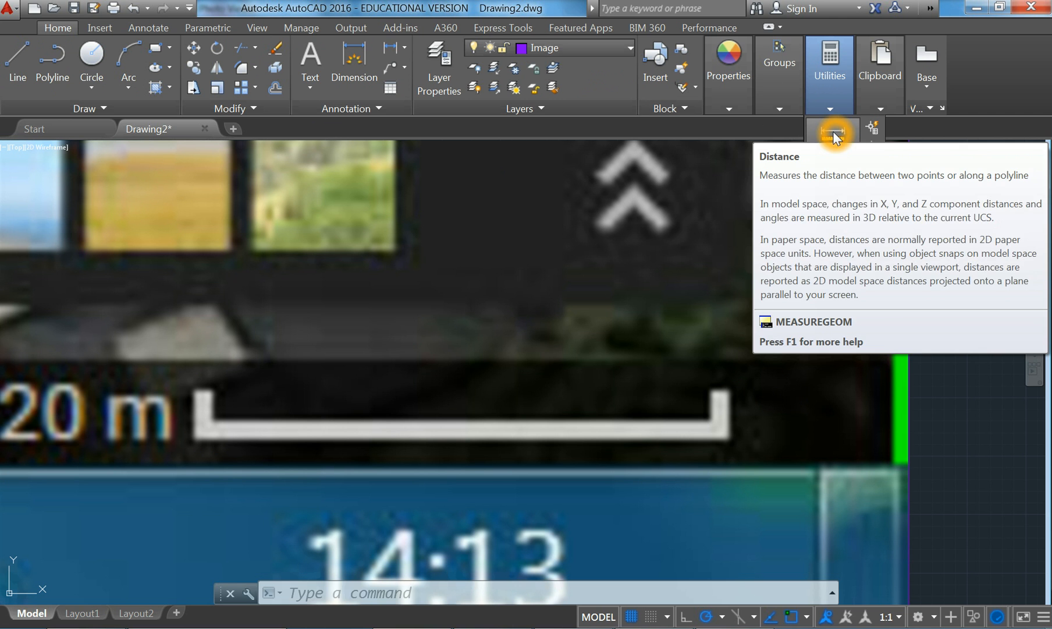
left_click(834, 133)
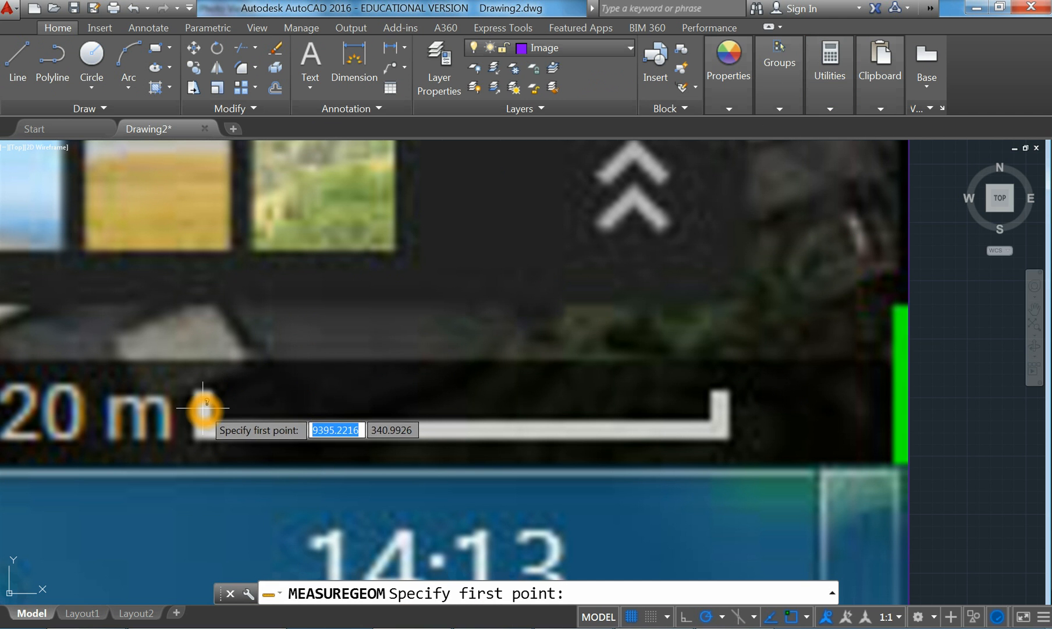
scroll(203, 407, "up", 3)
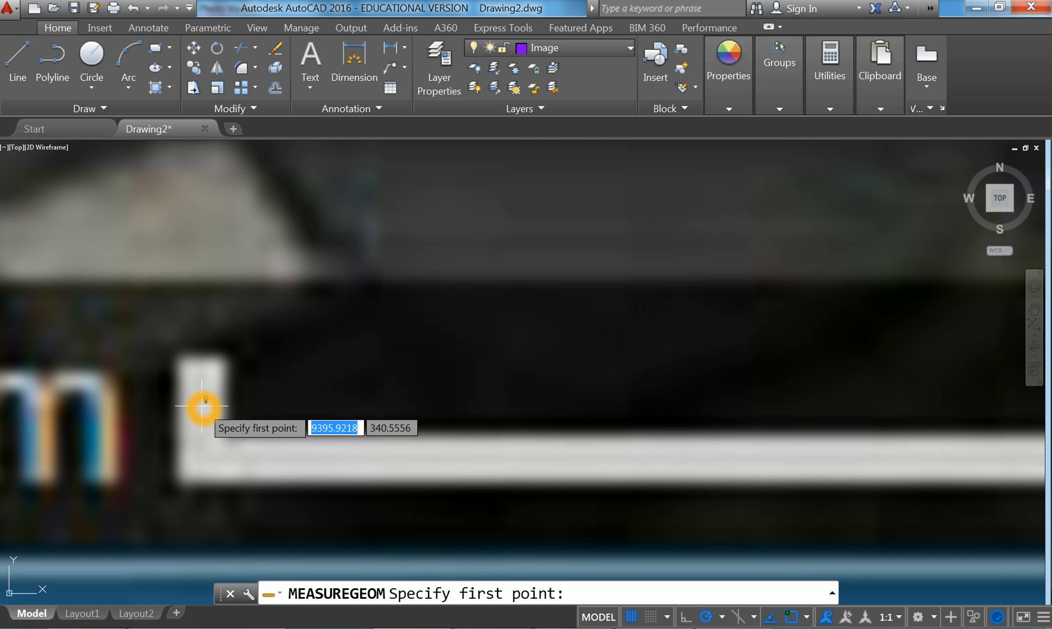
left_click(203, 405)
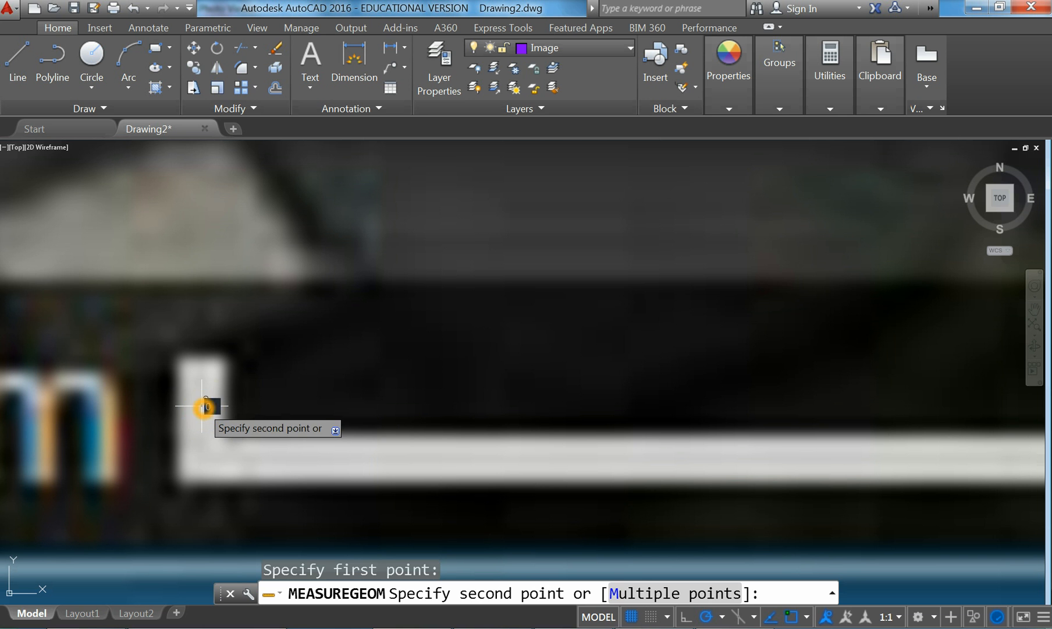
mouse_move(486, 357)
middle_mouse_down()
mouse_move(646, 376)
mouse_move(429, 421)
middle_mouse_up()
scroll(646, 375, "down", 2)
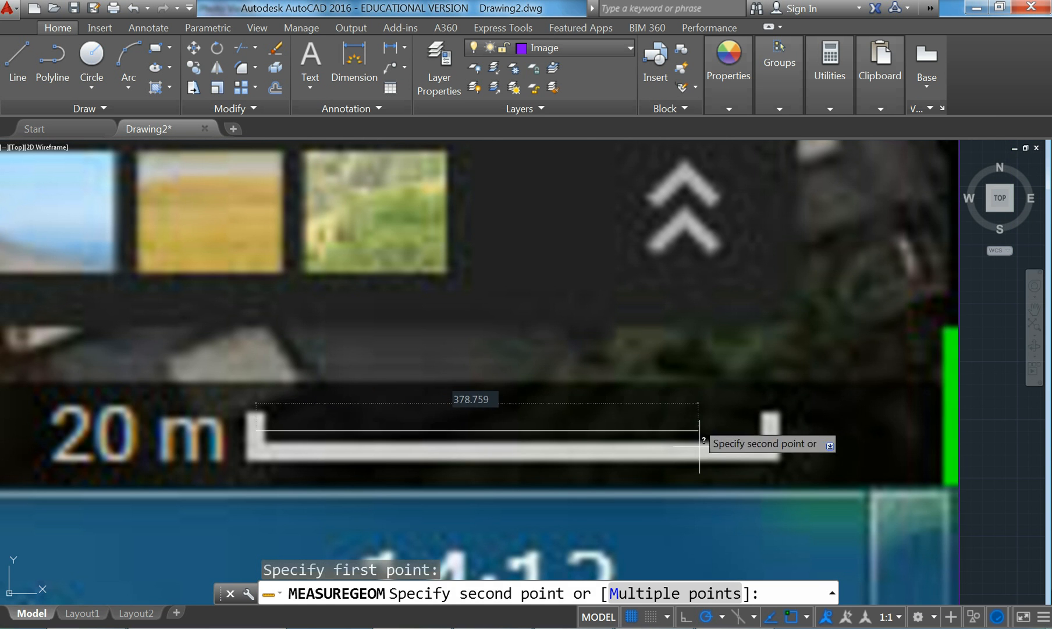
left_click(686, 618)
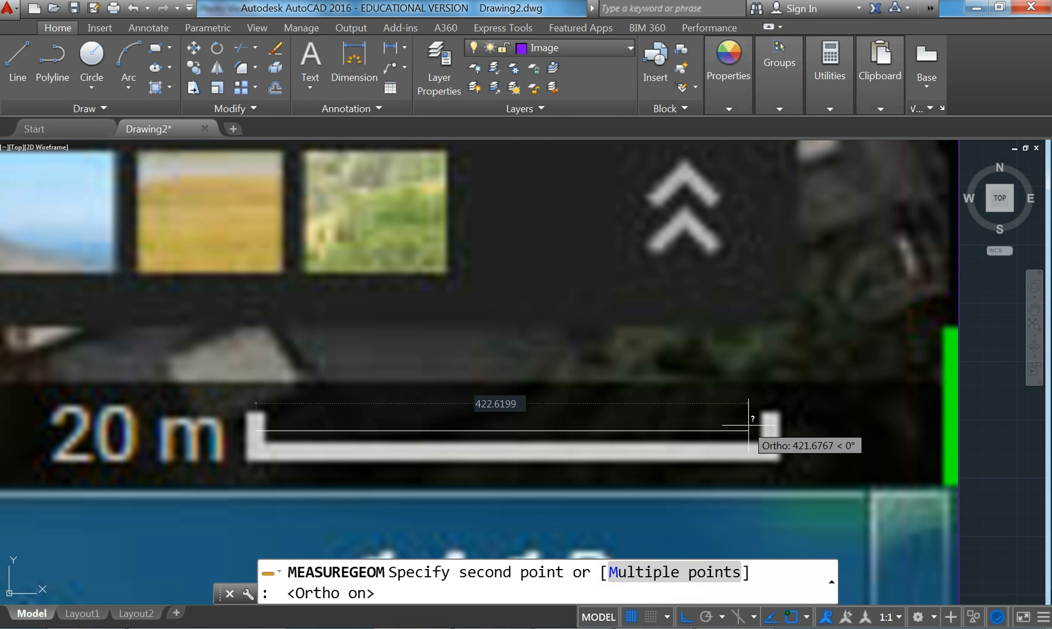
scroll(791, 435, "up", 2)
scroll(793, 435, "up", 3)
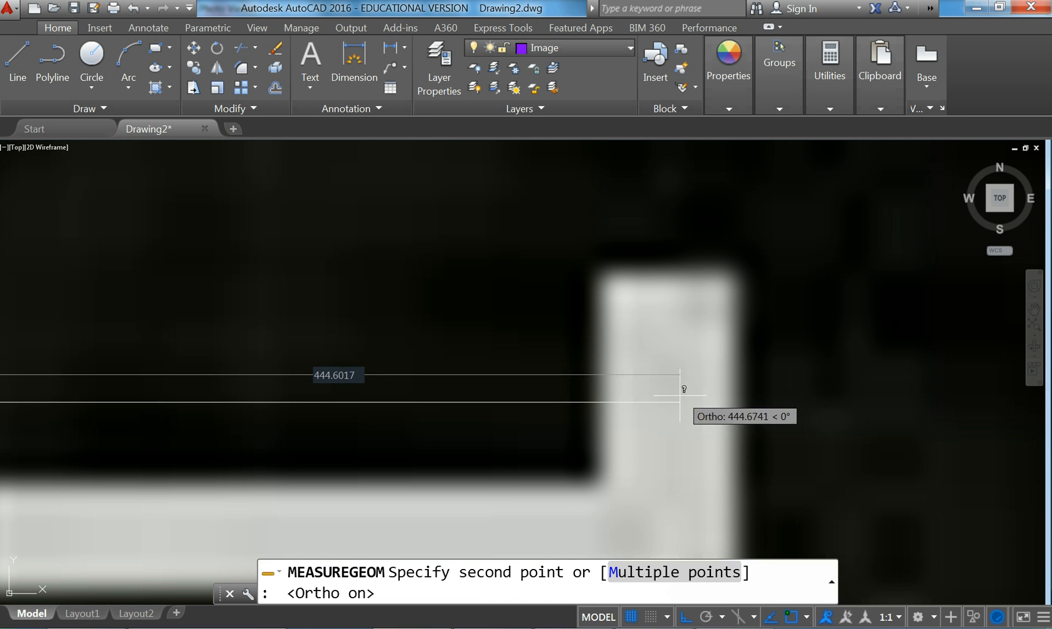
left_click(669, 408)
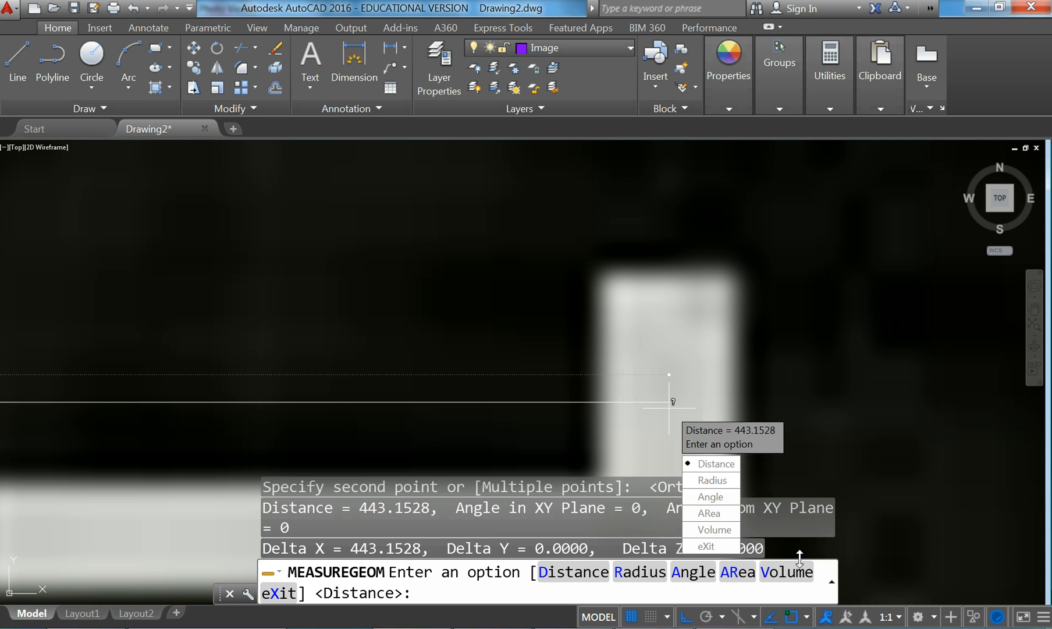
left_click(712, 547)
Examine the whole attached aerial image, from the measured scale bar out to its full extents
scroll(359, 230, "down", 2)
scroll(639, 263, "up", 5)
scroll(654, 264, "down", 5)
middle_click_drag(656, 269, 905, 404)
scroll(385, 280, "down", 2)
middle_click_drag(386, 280, 548, 359)
middle_click_drag(529, 296, 493, 342)
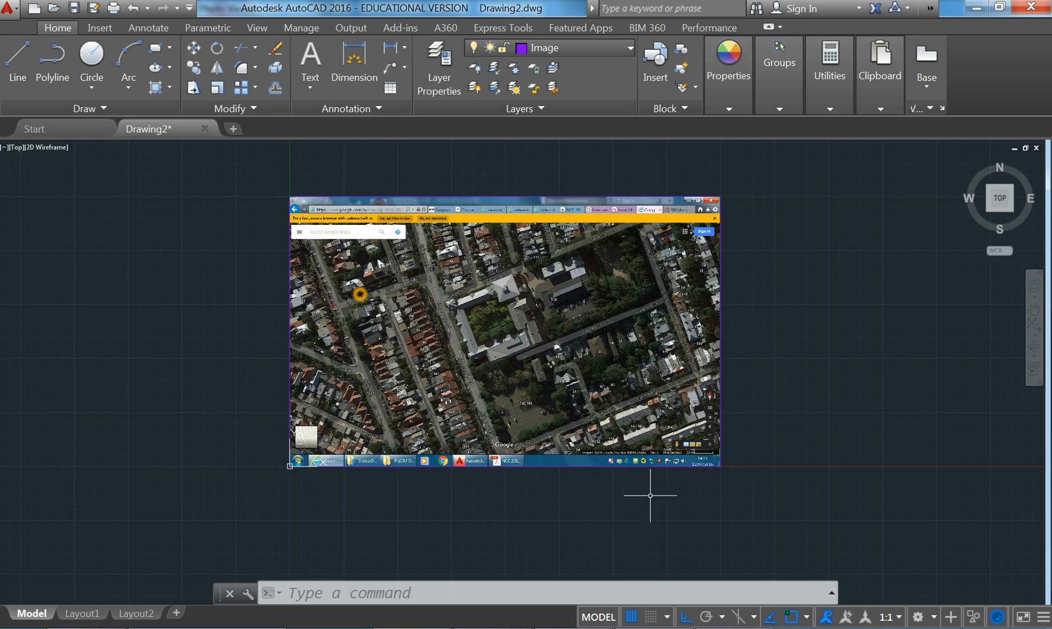
scroll(688, 476, "up", 5)
scroll(726, 405, "down", 8)
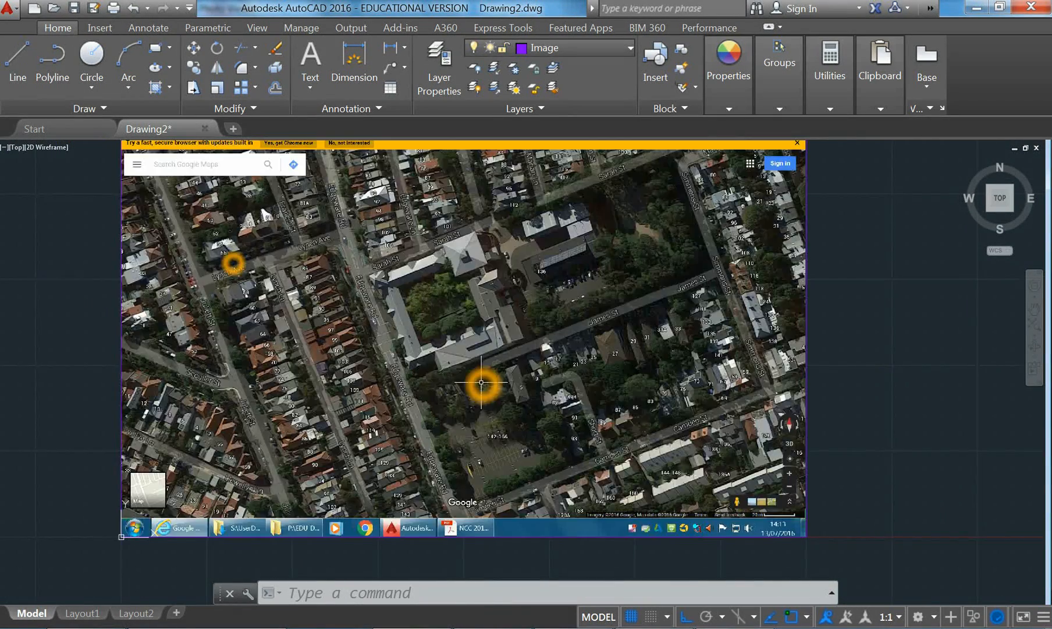
middle_click_drag(482, 383, 493, 415)
mouse_move(98, 341)
middle_mouse_down()
mouse_move(109, 344)
mouse_move(101, 340)
middle_mouse_up()
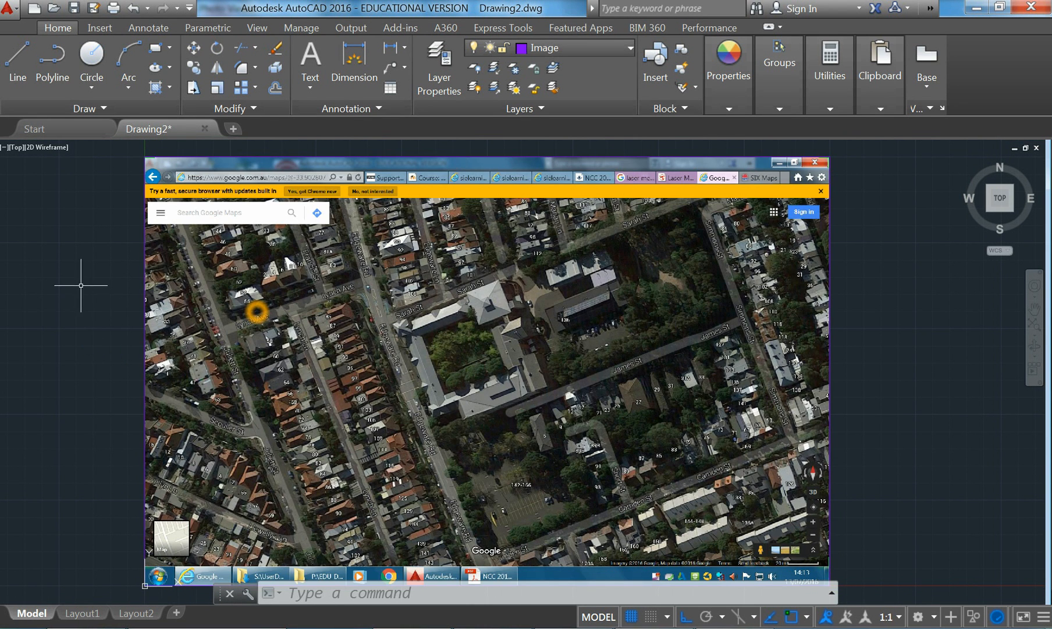
Select the aerial image by its frame and start scaling it from the base point 0,0
left_click(204, 157)
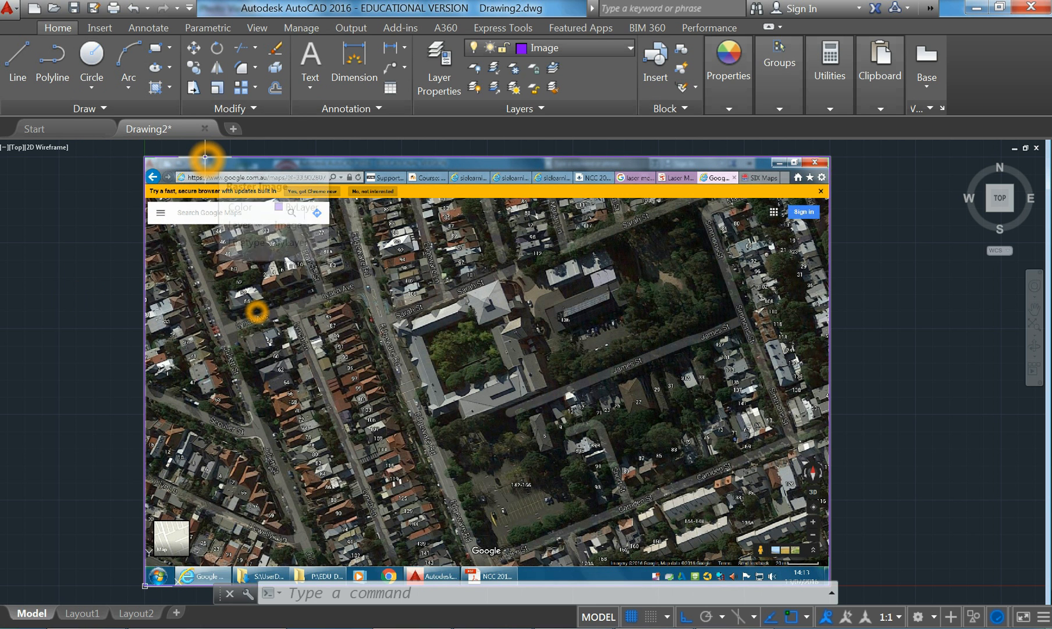
left_click(204, 157)
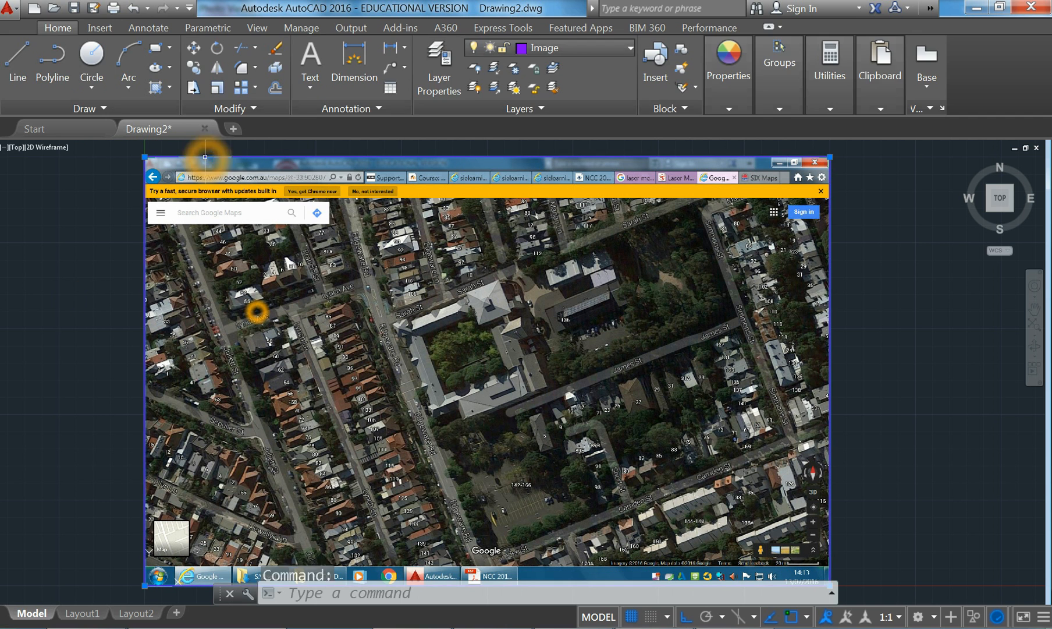
left_click(53, 30)
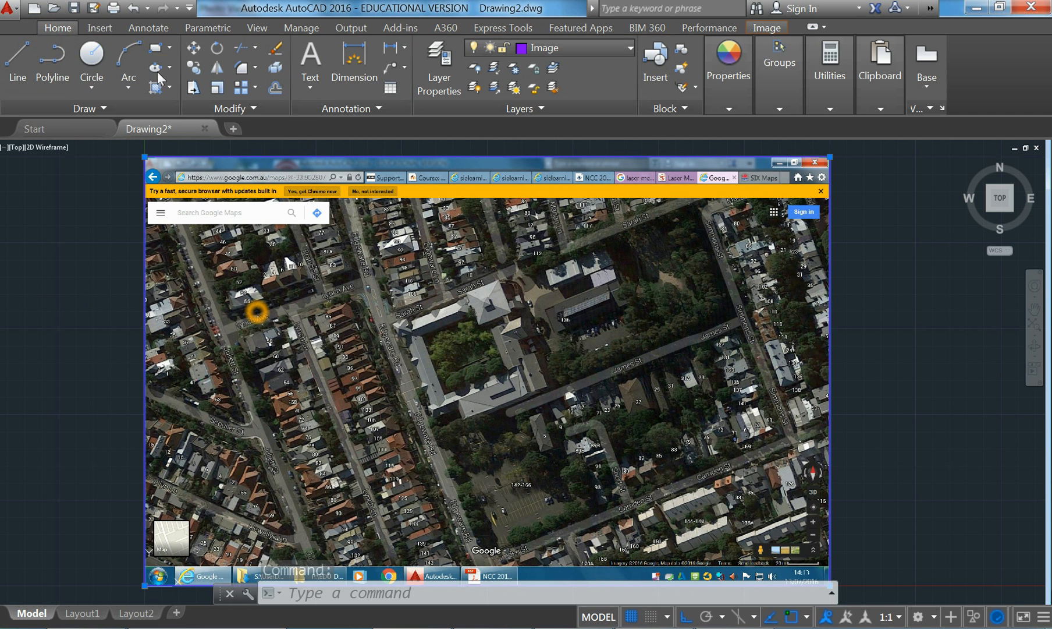
left_click(218, 89)
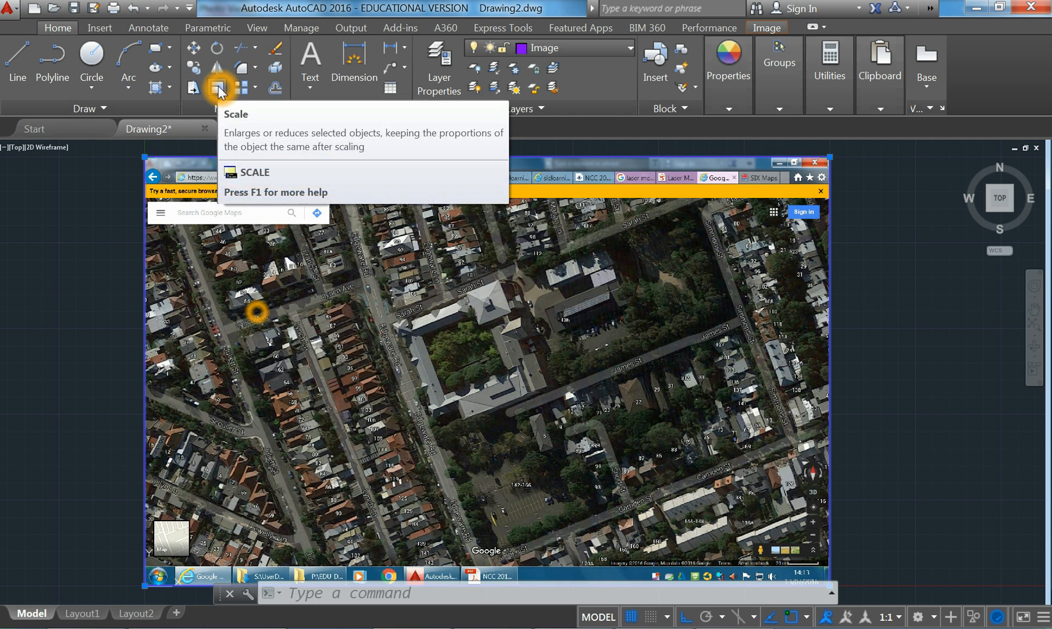
left_click(218, 88)
left_click(45, 349)
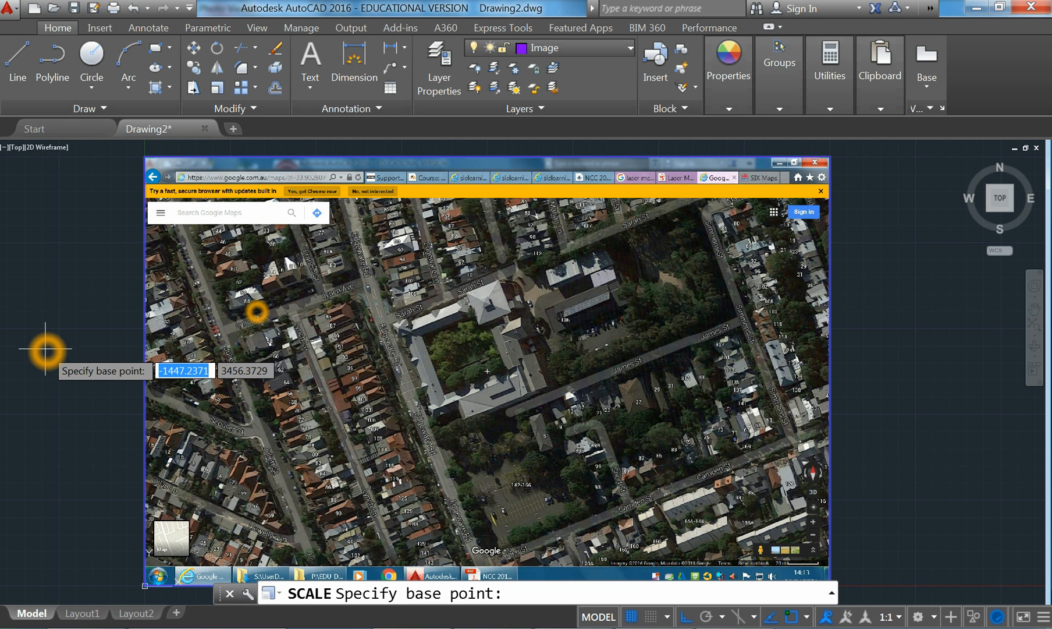
type("0,0")
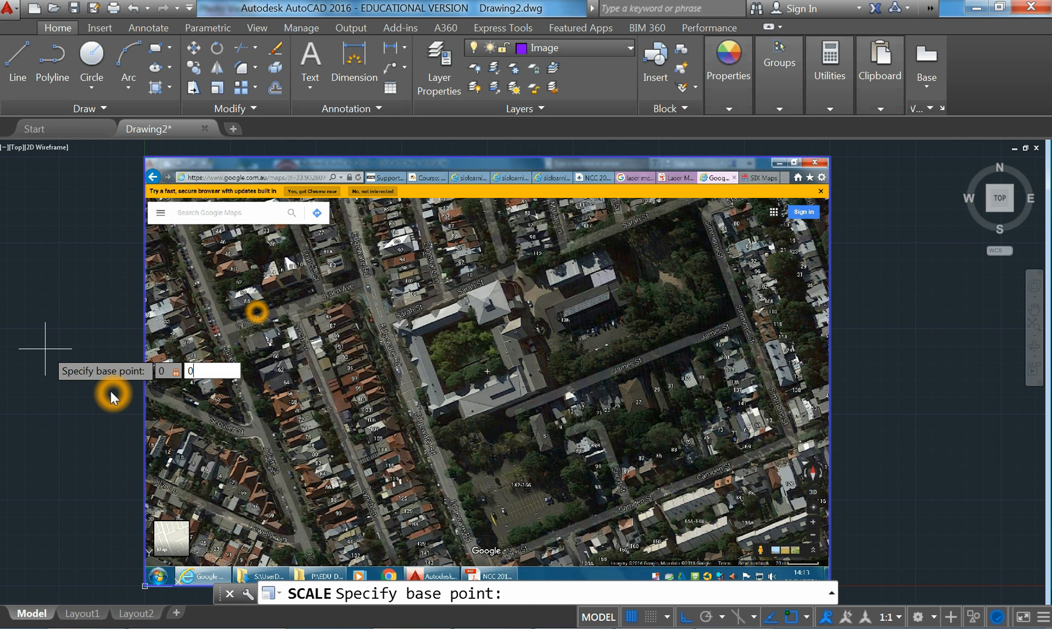
key("Return")
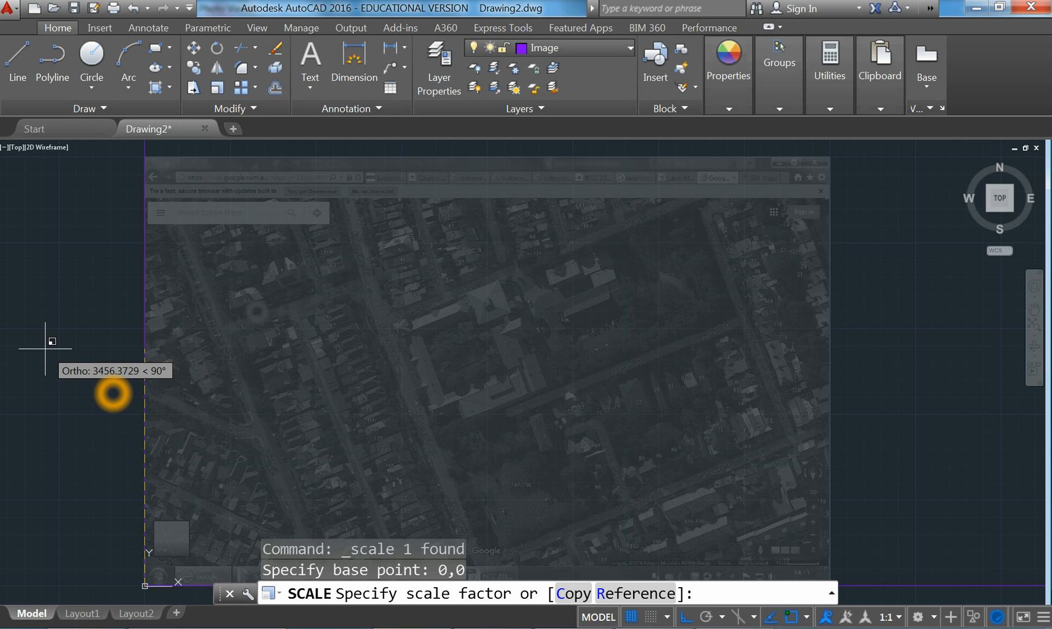
Examine the 20 m scale bar near the image's lower-right corner and look up its measured distance in the command history
left_click(575, 599)
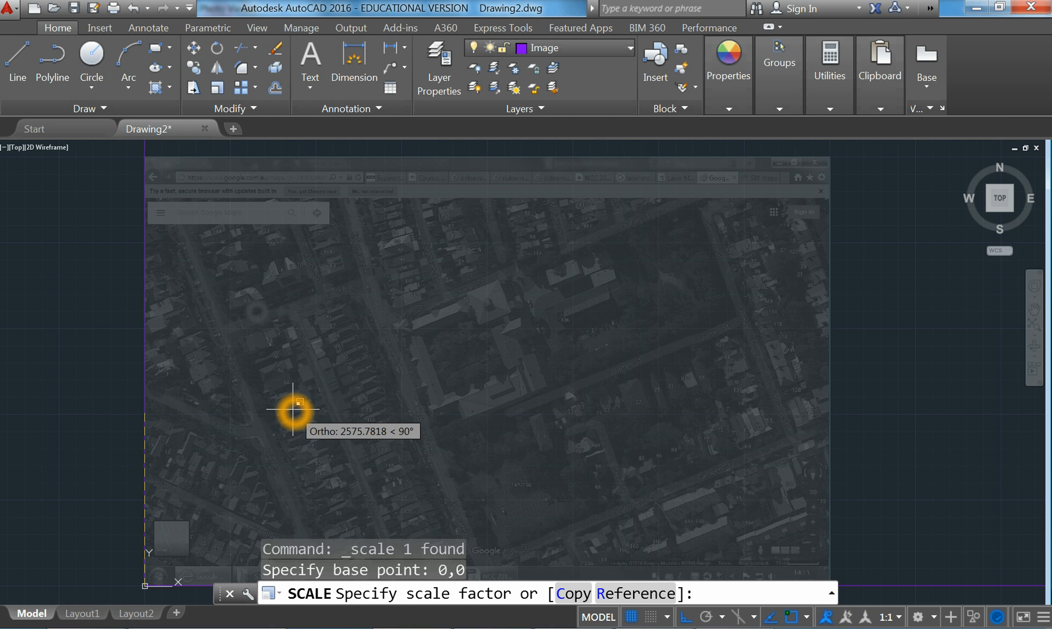
mouse_move(443, 448)
middle_mouse_down()
mouse_move(331, 367)
mouse_move(301, 360)
middle_mouse_up()
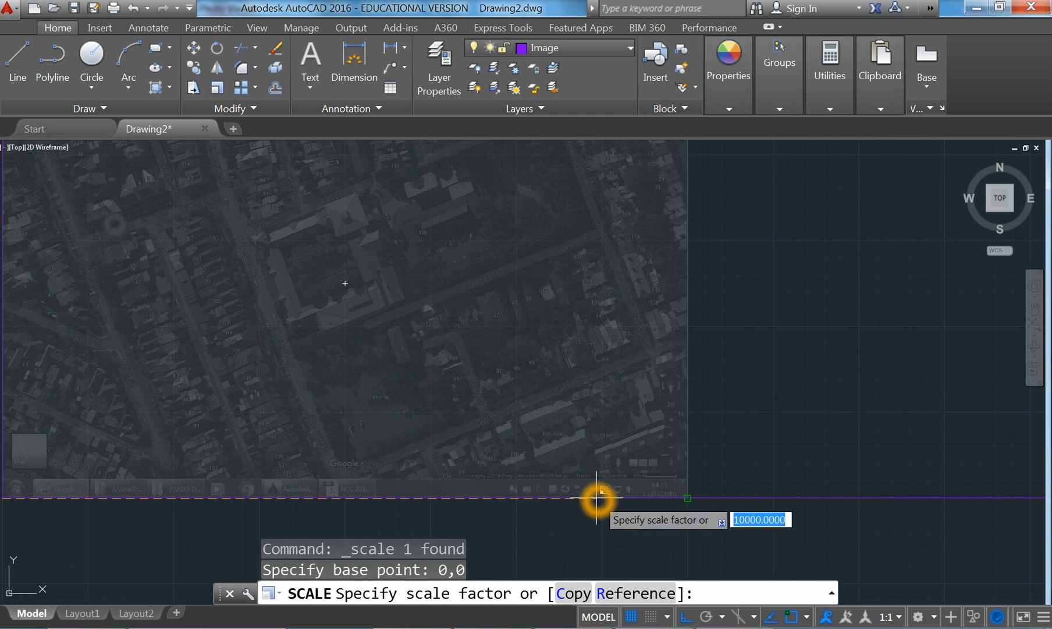
left_click(614, 524)
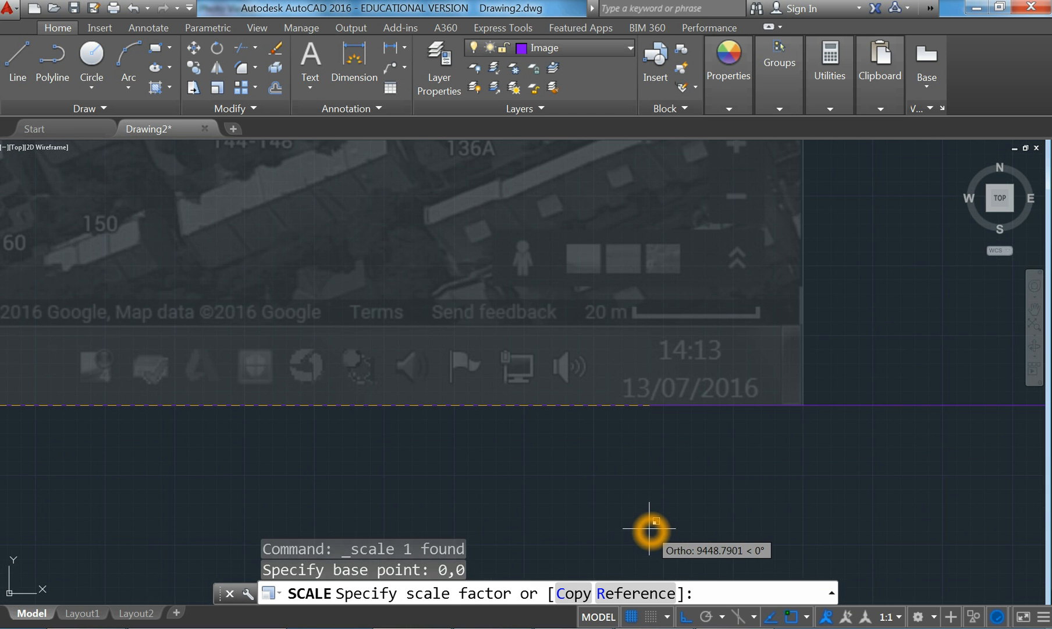
scroll(570, 503, "up", 2)
middle_click_drag(571, 503, 563, 539)
mouse_move(501, 486)
middle_mouse_down()
mouse_move(504, 495)
mouse_move(501, 476)
middle_mouse_up()
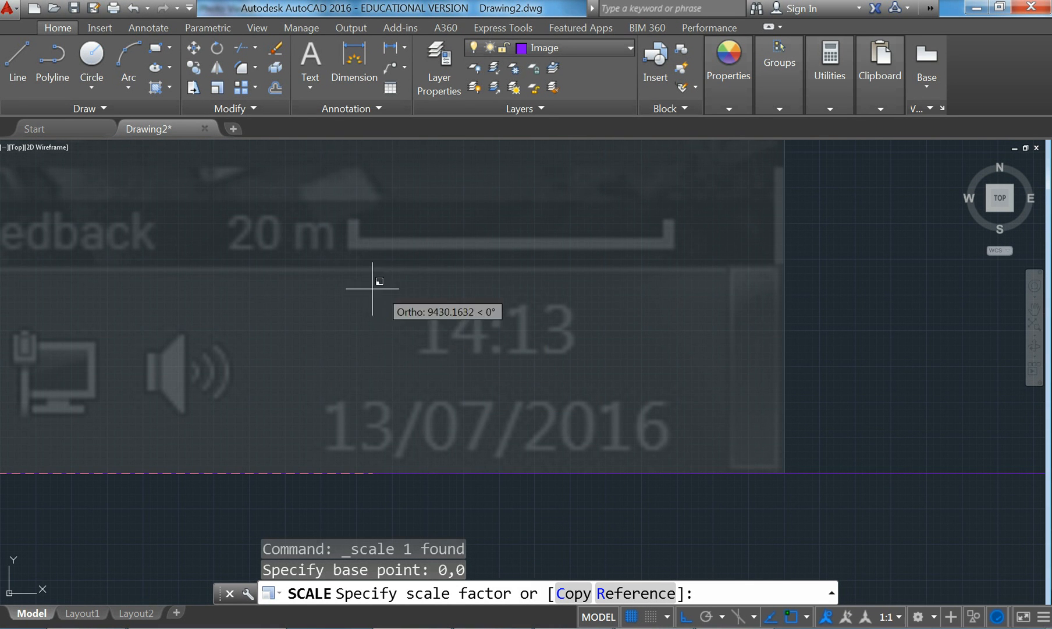
left_click(366, 355)
middle_click_drag(366, 355, 383, 382)
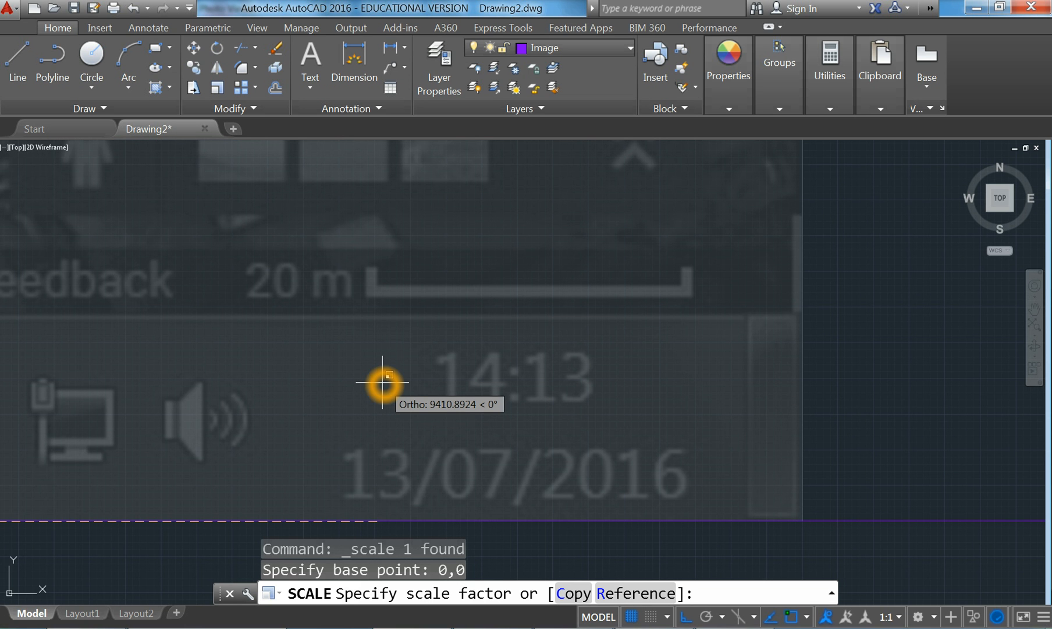
left_click(829, 592)
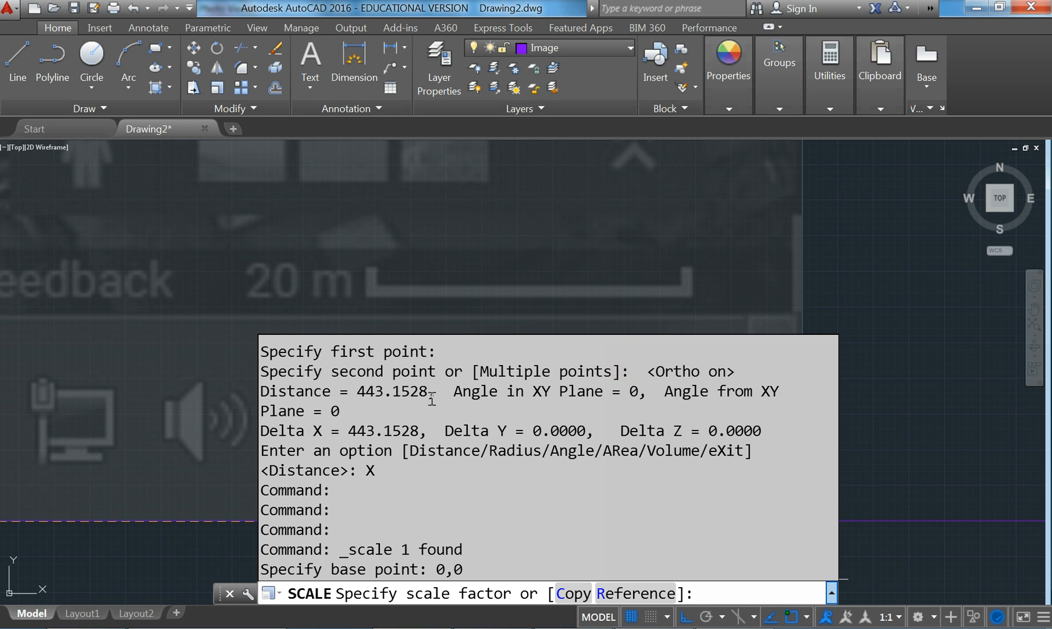
left_click(357, 430)
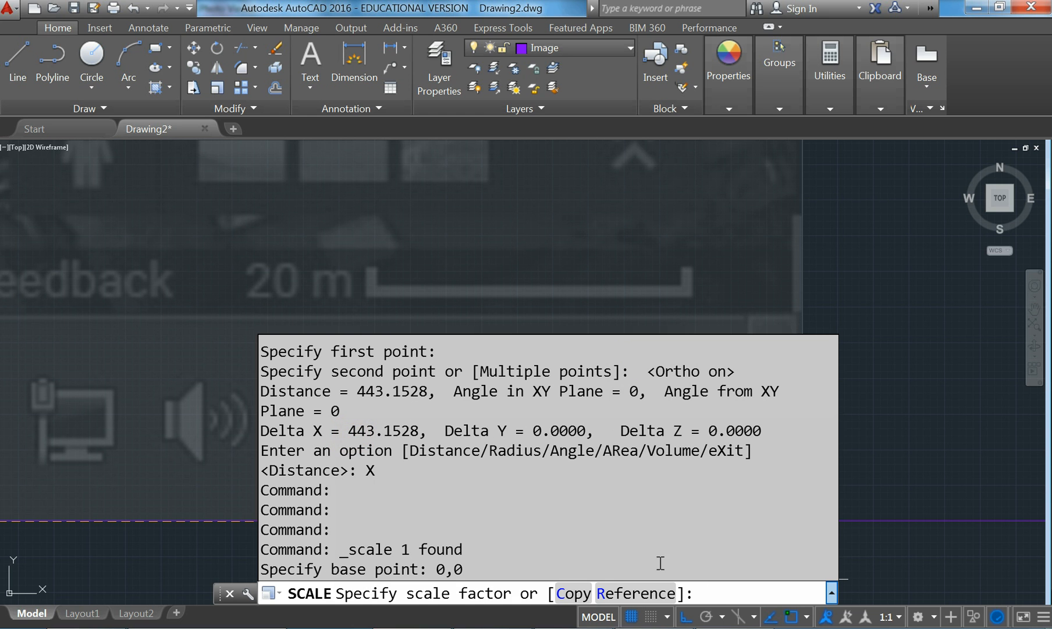